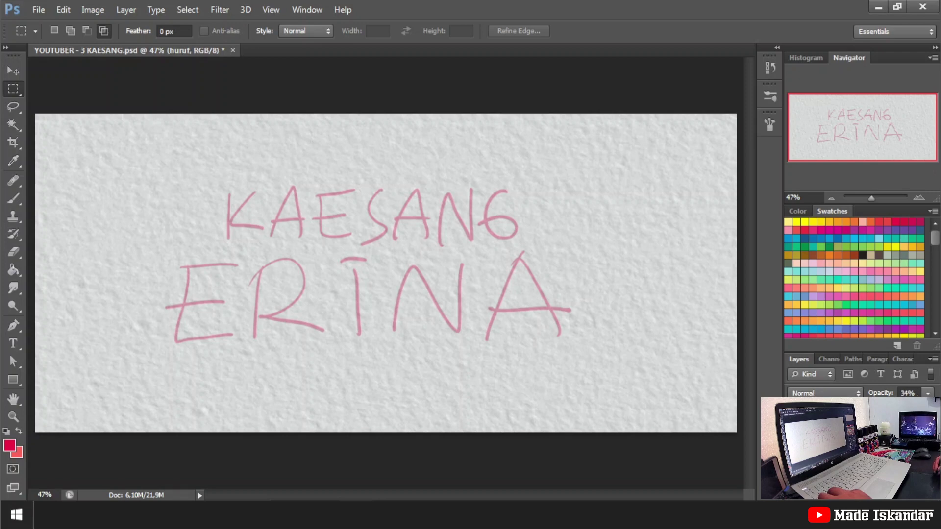
On the huruf copy layer, brush block-letter outlines over the word KAESANG with the 20 px brush
key(alt+bracketright)
key(b)
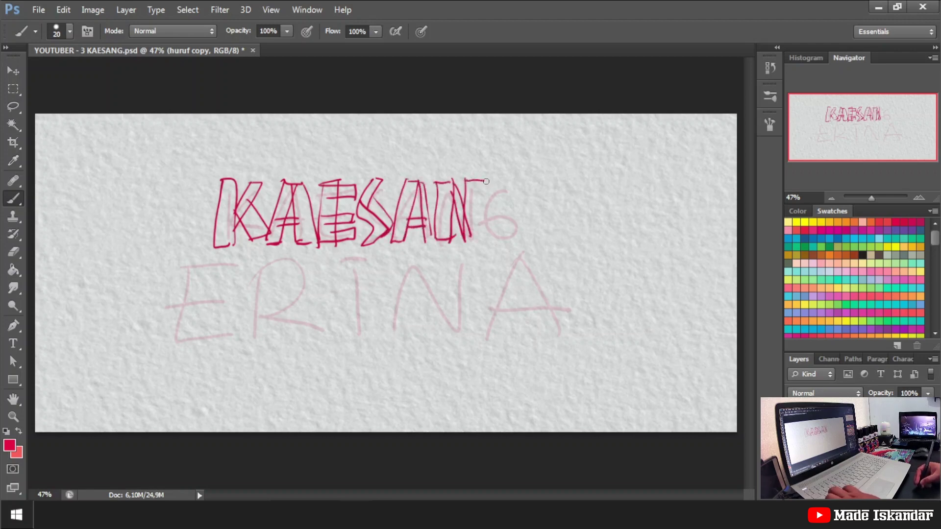
drag(522, 179, 495, 223)
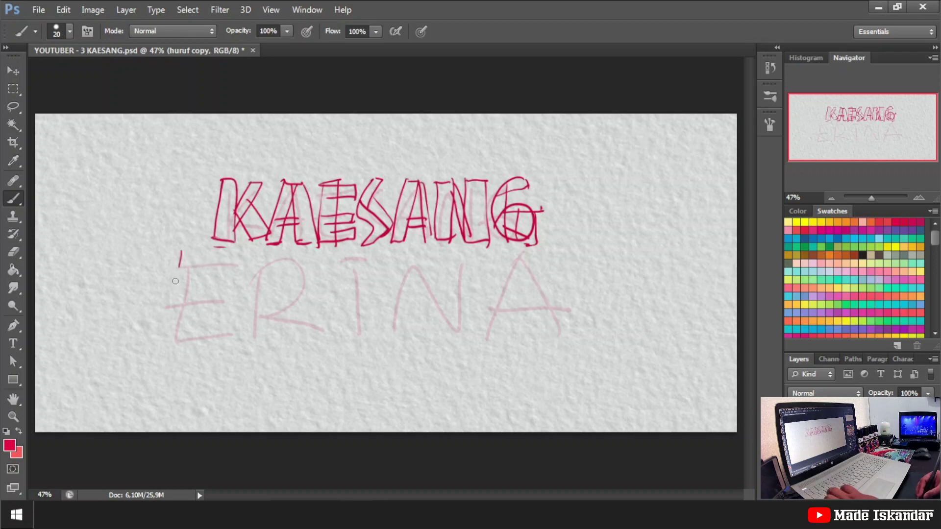
Sketch block-letter outlines over the word ERINA, with a dotted I and a widened final A
drag(232, 341, 209, 253)
drag(164, 298, 229, 309)
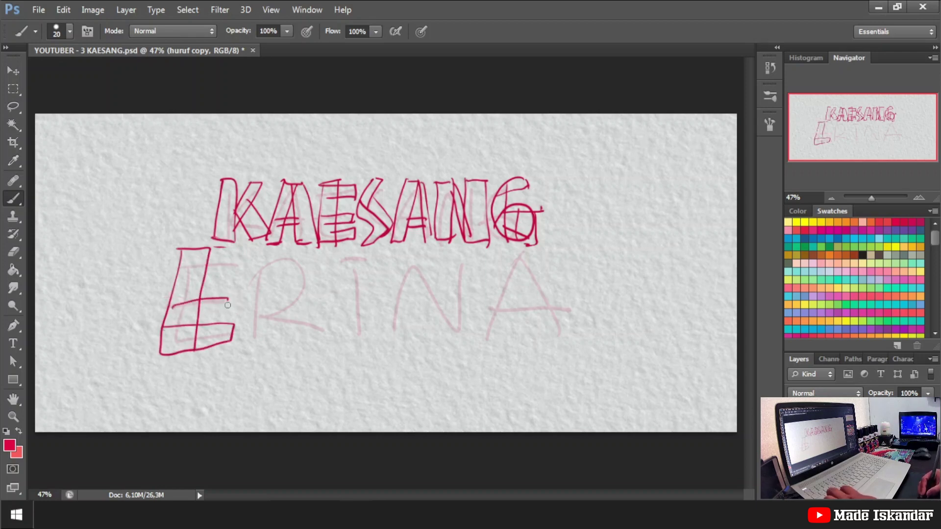
drag(252, 258, 269, 336)
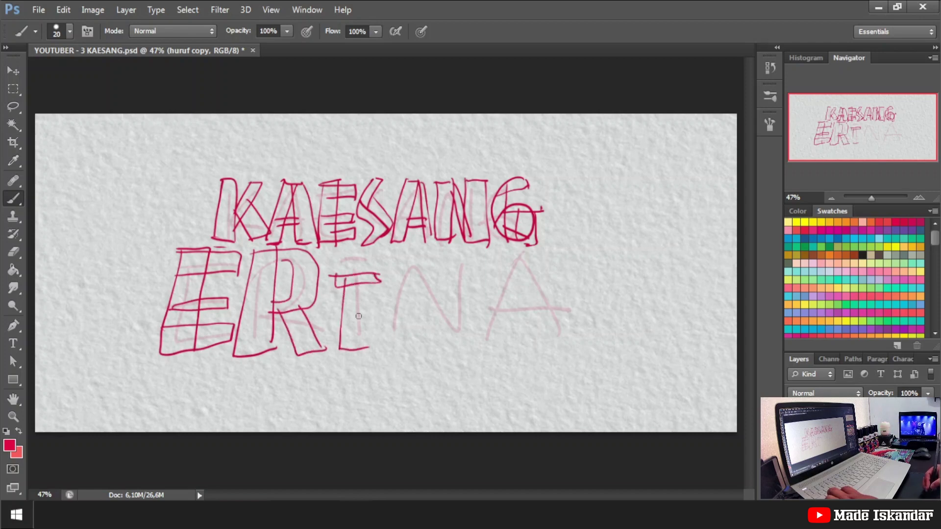
mouse_move(388, 361)
mouse_down()
mouse_move(443, 332)
mouse_move(439, 351)
mouse_move(444, 317)
mouse_move(478, 248)
mouse_move(452, 354)
mouse_move(519, 262)
mouse_move(542, 254)
mouse_move(535, 353)
mouse_move(560, 352)
mouse_up()
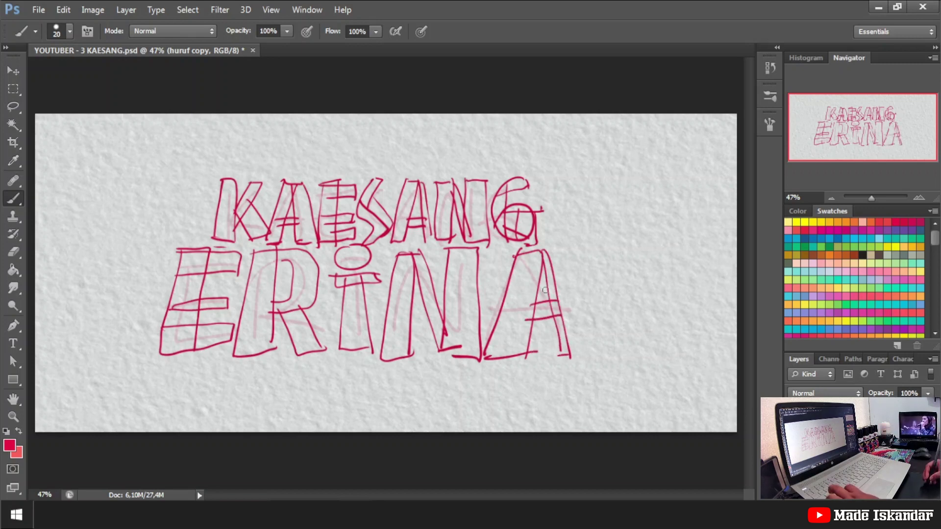
drag(556, 245, 584, 341)
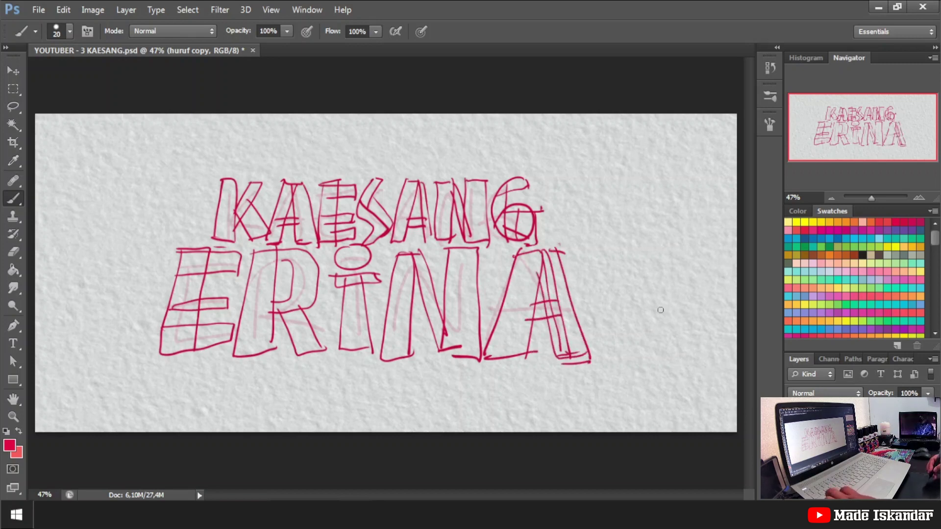
Enlarge the block-letter sketch to about 117% width and 115% height and reposition it on the canvas
click(14, 89)
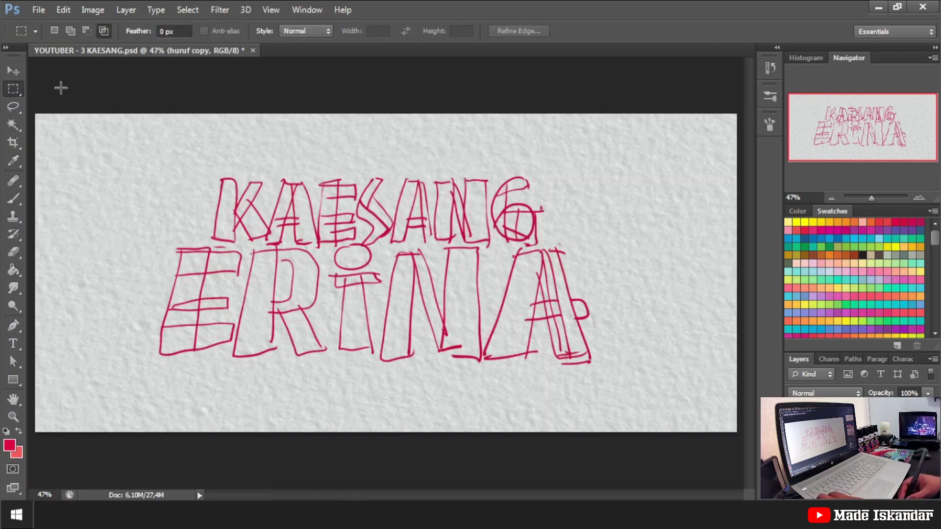
key(v)
drag(593, 177, 634, 159)
drag(159, 365, 142, 395)
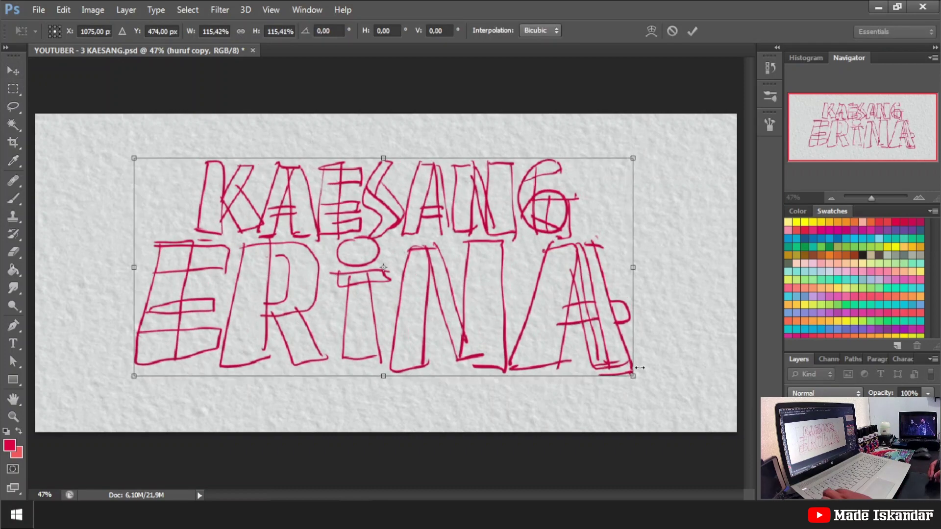
drag(633, 375, 641, 374)
drag(555, 314, 551, 326)
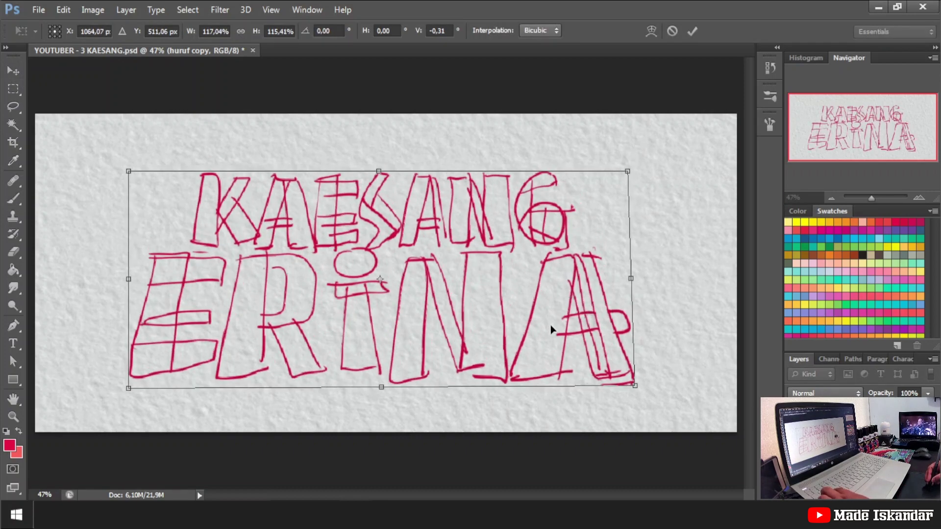
key(Return)
Lower the opacity of the block-letter sketch layer to 18%
key(3)
key(3)
key(1)
key(7)
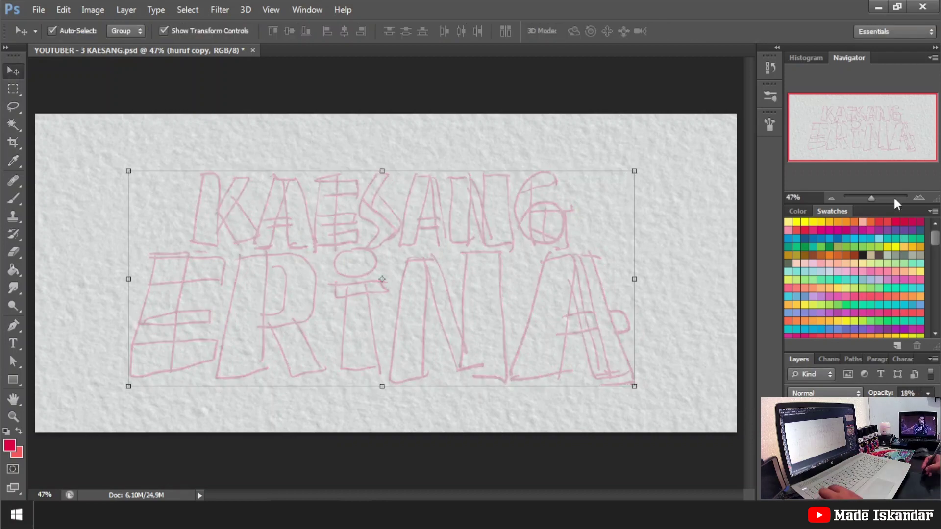
Activate the sketch layer and brush a bold outline around the K of KAESANG
drag(872, 198, 875, 198)
drag(865, 132, 845, 135)
click(833, 432)
key(b)
drag(302, 226, 309, 260)
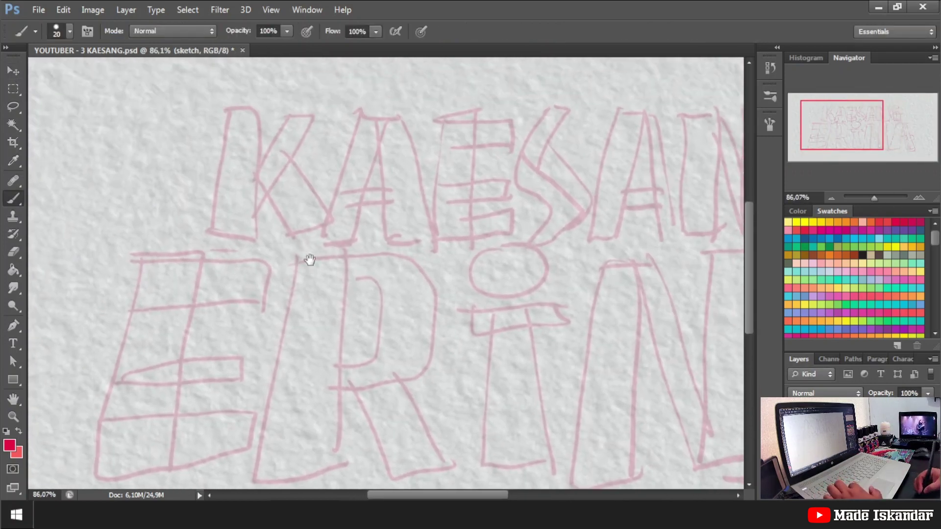
mouse_move(227, 108)
mouse_down()
mouse_move(258, 107)
mouse_move(222, 128)
mouse_move(244, 180)
mouse_move(297, 158)
mouse_up()
key(ctrl+z)
click(834, 432)
mouse_move(212, 120)
mouse_down()
mouse_move(188, 241)
mouse_move(234, 258)
mouse_move(252, 211)
mouse_move(270, 262)
mouse_move(307, 245)
mouse_up()
Continue the bold outline around the first A, the E and the S of KAESANG
mouse_move(319, 199)
mouse_down()
mouse_move(405, 157)
mouse_move(415, 214)
mouse_up()
drag(368, 160, 360, 191)
drag(308, 249, 409, 257)
mouse_move(416, 212)
mouse_down()
mouse_move(433, 131)
mouse_move(501, 131)
mouse_move(456, 194)
mouse_move(488, 212)
mouse_up()
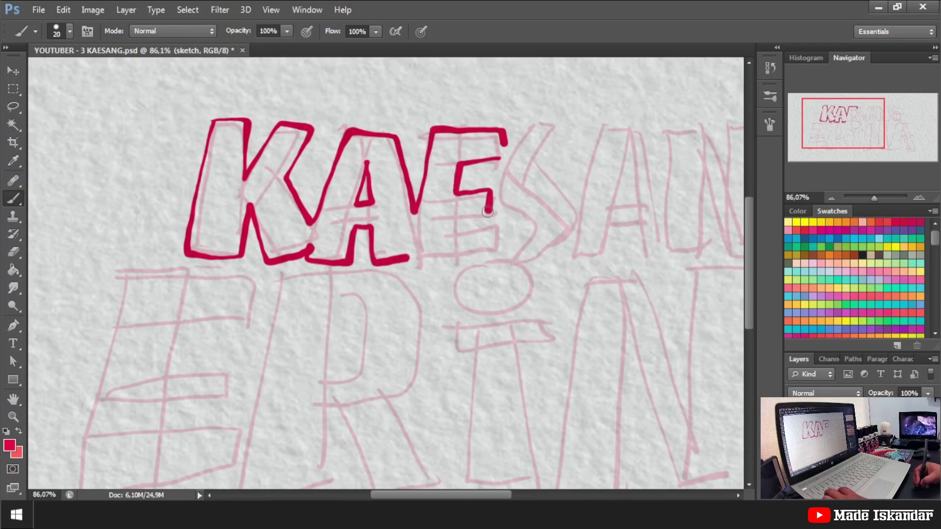
mouse_move(407, 259)
mouse_down()
mouse_move(482, 261)
mouse_move(498, 161)
mouse_move(568, 130)
mouse_move(577, 210)
mouse_up()
mouse_move(497, 258)
mouse_down()
mouse_move(515, 267)
mouse_move(580, 226)
mouse_move(483, 200)
mouse_move(524, 118)
mouse_move(527, 156)
mouse_up()
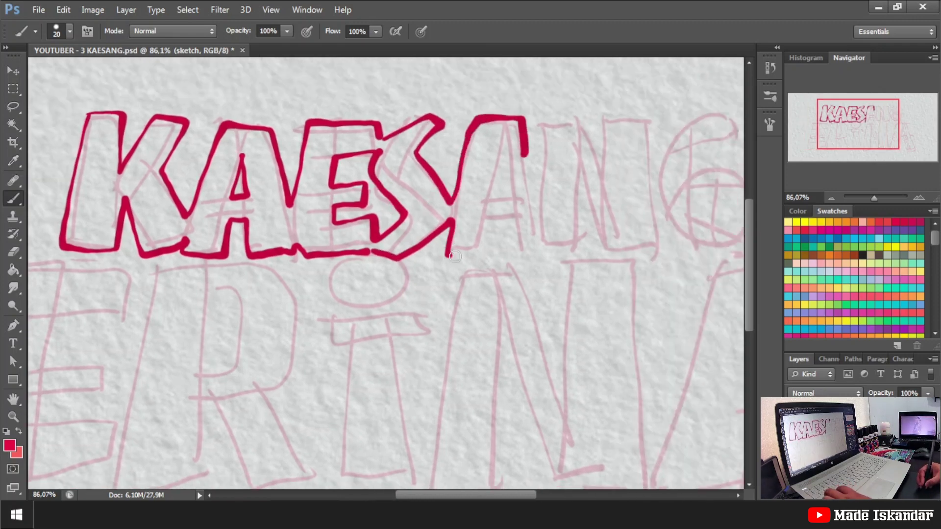
Outline the second A with its inner triangle and the N of KAESANG up to its top edge
drag(455, 256, 490, 224)
mouse_move(504, 149)
mouse_down()
mouse_move(497, 180)
mouse_move(587, 116)
mouse_up()
drag(580, 251, 585, 174)
mouse_move(588, 196)
mouse_down()
mouse_move(492, 163)
mouse_move(514, 219)
mouse_up()
mouse_move(495, 84)
mouse_down()
mouse_move(514, 170)
mouse_move(521, 83)
mouse_move(569, 88)
mouse_up()
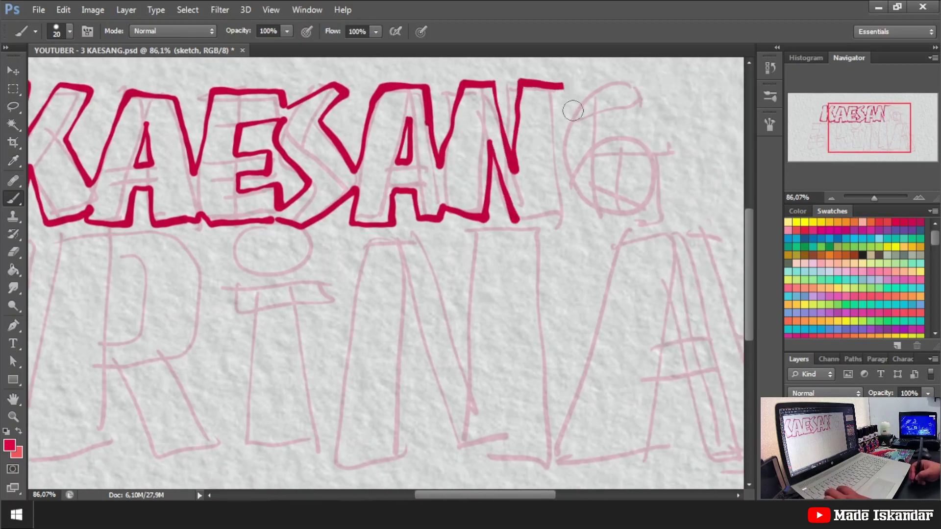
Finish the right side of the N and outline the G of KAESANG
drag(862, 196, 875, 198)
drag(641, 77, 526, 141)
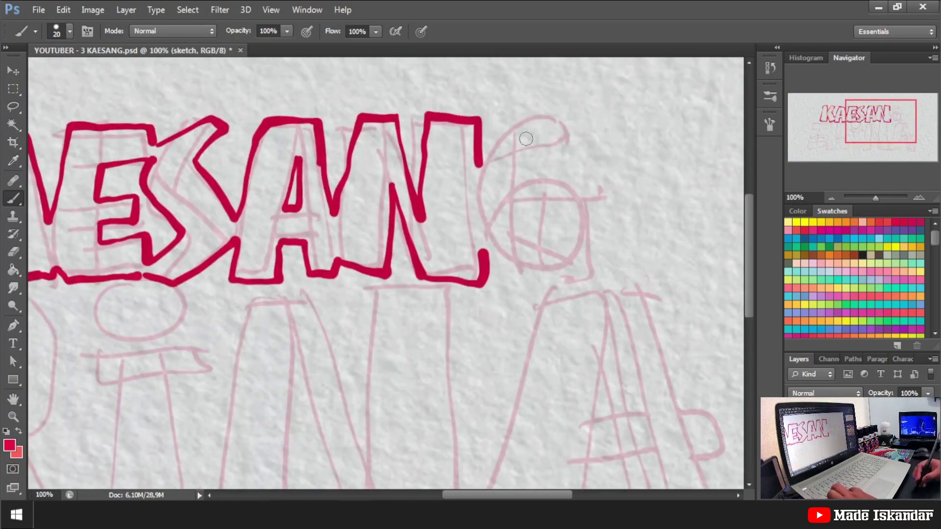
mouse_move(479, 164)
mouse_down()
mouse_move(590, 130)
mouse_move(521, 192)
mouse_move(620, 240)
mouse_move(623, 279)
mouse_up()
mouse_move(484, 253)
mouse_down()
mouse_move(575, 277)
mouse_move(570, 288)
mouse_move(620, 265)
mouse_up()
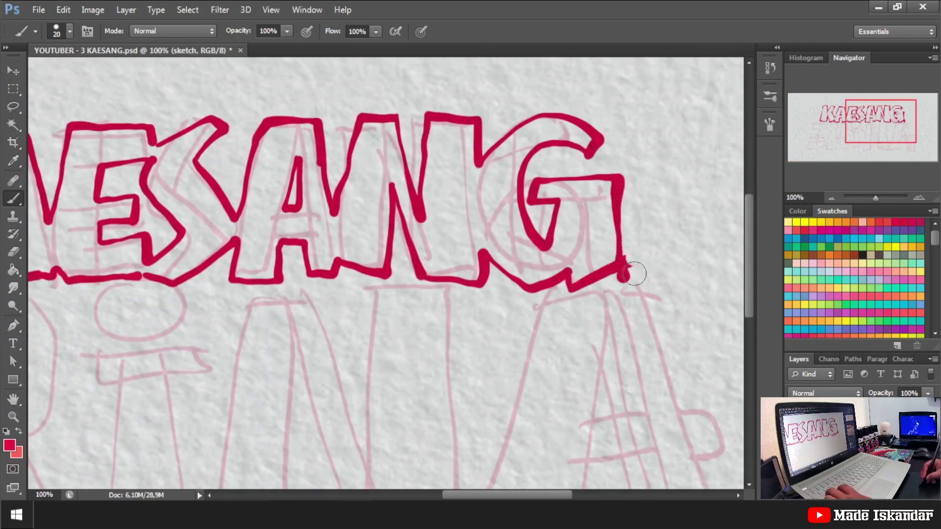
Brush a bold outline around the E of ERINA, joining its top edge to the word above
drag(875, 198, 879, 198)
drag(865, 127, 897, 121)
mouse_move(501, 250)
mouse_down()
mouse_move(420, 294)
mouse_move(501, 247)
mouse_up()
drag(879, 198, 875, 198)
mouse_move(203, 256)
mouse_down()
mouse_move(366, 184)
mouse_move(533, 191)
mouse_up()
mouse_move(226, 154)
mouse_down()
mouse_move(350, 149)
mouse_move(204, 227)
mouse_move(163, 412)
mouse_up()
key(ctrl+z)
mouse_move(350, 146)
mouse_down()
mouse_move(377, 216)
mouse_move(354, 270)
mouse_move(277, 346)
mouse_move(296, 261)
mouse_up()
mouse_move(256, 271)
mouse_down()
mouse_move(284, 267)
mouse_move(337, 300)
mouse_up()
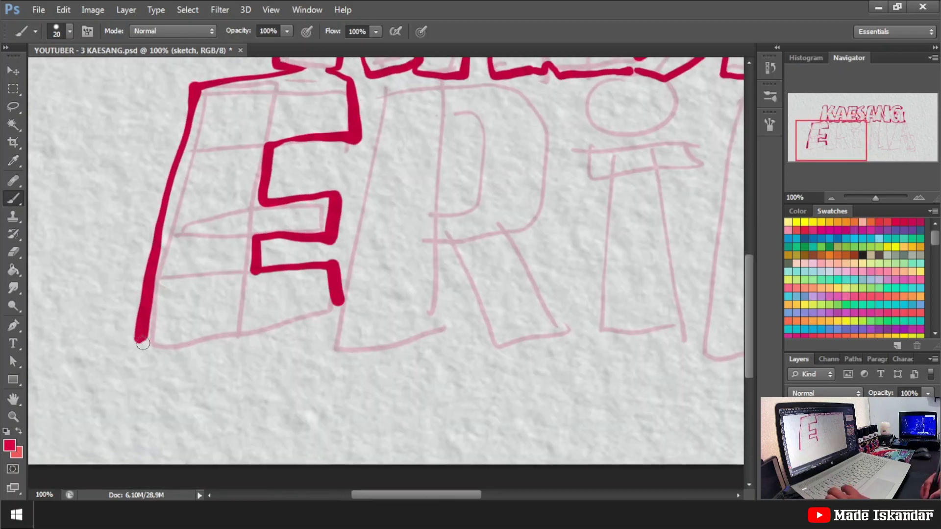
mouse_move(143, 342)
mouse_down()
mouse_move(331, 327)
mouse_move(297, 381)
mouse_up()
Outline the left stem, top edge and inner counter of the R in ERINA
drag(361, 143, 310, 327)
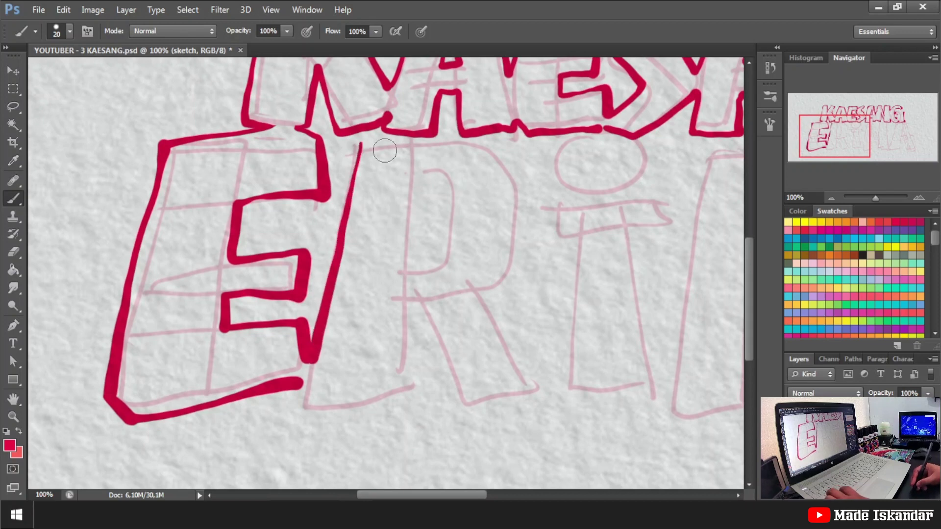
drag(360, 143, 419, 131)
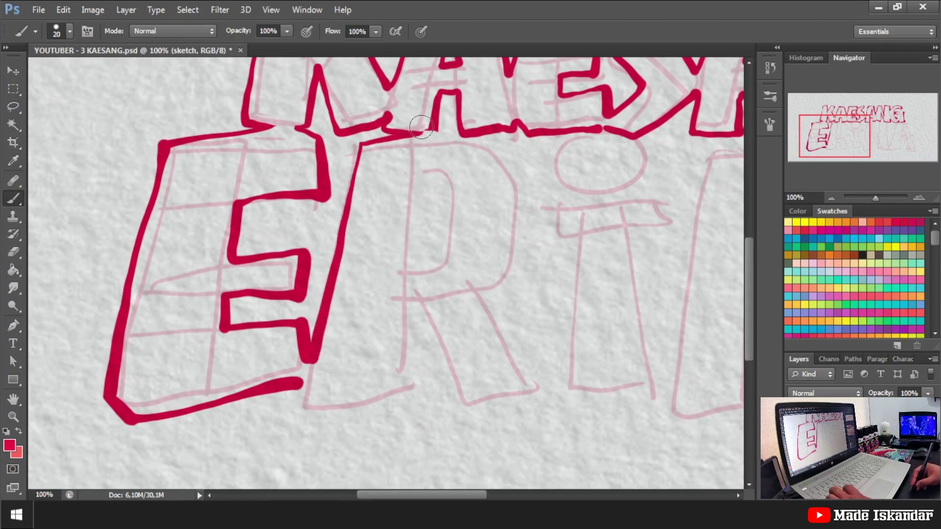
mouse_move(430, 129)
mouse_down()
mouse_move(510, 187)
mouse_move(500, 147)
mouse_move(492, 288)
mouse_up()
key(ctrl+z)
mouse_move(422, 170)
mouse_down()
mouse_move(456, 217)
mouse_move(422, 169)
mouse_up()
drag(442, 304, 424, 227)
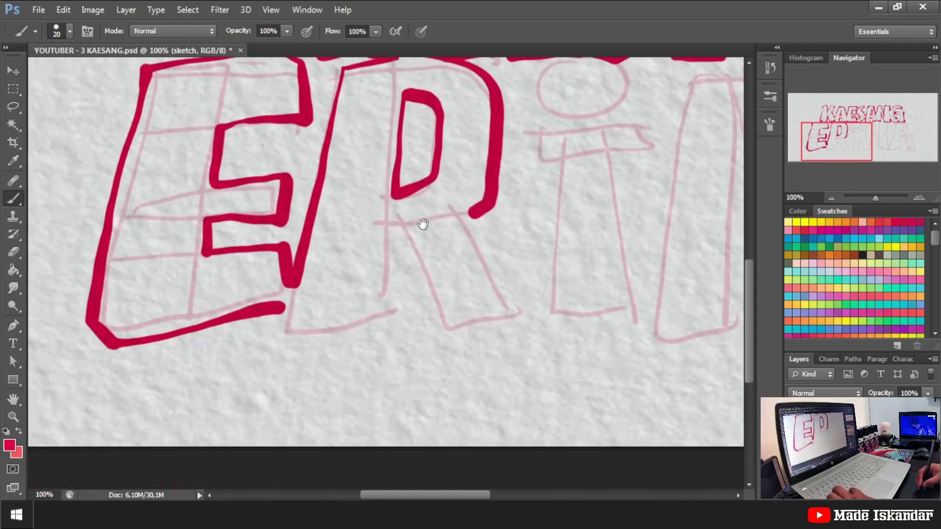
drag(521, 105, 483, 173)
drag(441, 146, 440, 276)
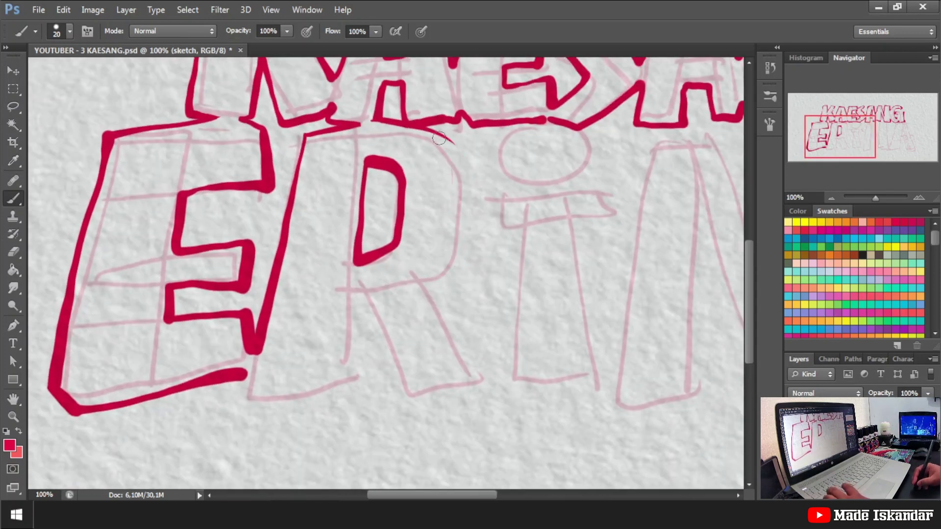
Outline the bowl and legs of the R, plus the dot, crossbar and stem sides of the I
mouse_move(439, 139)
mouse_down()
mouse_move(478, 166)
mouse_move(442, 273)
mouse_up()
mouse_move(240, 392)
mouse_down()
mouse_move(375, 304)
mouse_move(322, 223)
mouse_move(450, 297)
mouse_up()
mouse_move(375, 196)
mouse_down()
mouse_move(446, 276)
mouse_move(422, 393)
mouse_move(436, 314)
mouse_move(521, 237)
mouse_move(530, 389)
mouse_up()
mouse_move(495, 180)
mouse_down()
mouse_move(485, 210)
mouse_move(455, 196)
mouse_move(495, 258)
mouse_move(472, 189)
mouse_up()
mouse_move(487, 283)
mouse_down()
mouse_move(402, 183)
mouse_move(451, 249)
mouse_up()
drag(252, 162, 312, 165)
key(ctrl+z)
key(ctrl+alt+z)
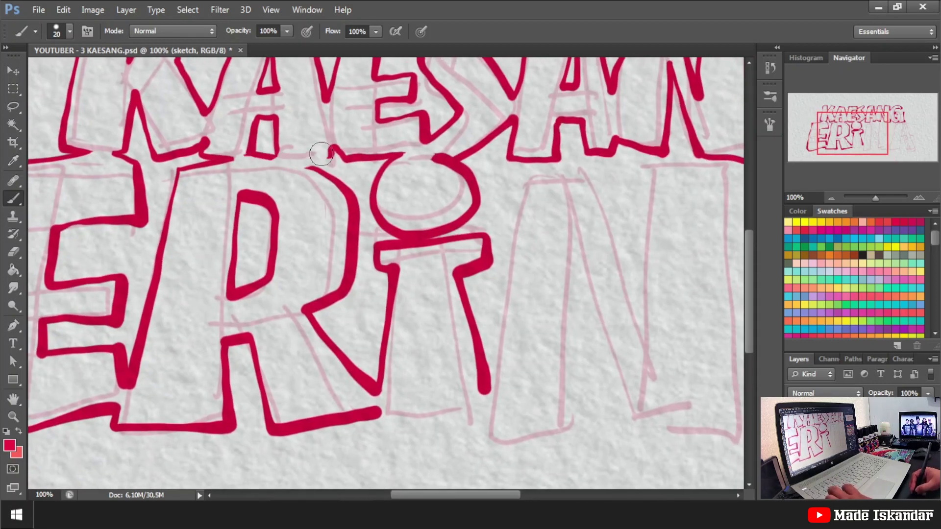
key(ctrl+alt+z)
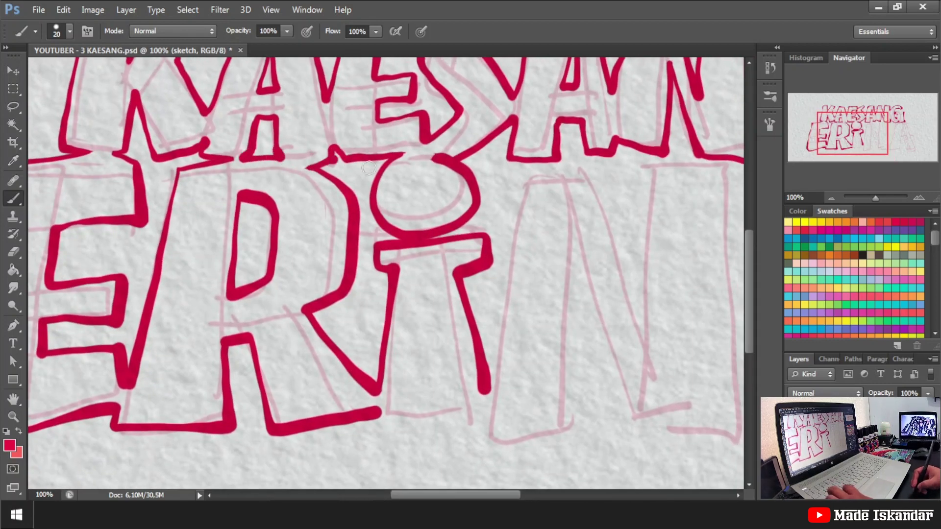
Close the base of the I in ERINA with a bold bottom stroke
drag(369, 168, 348, 141)
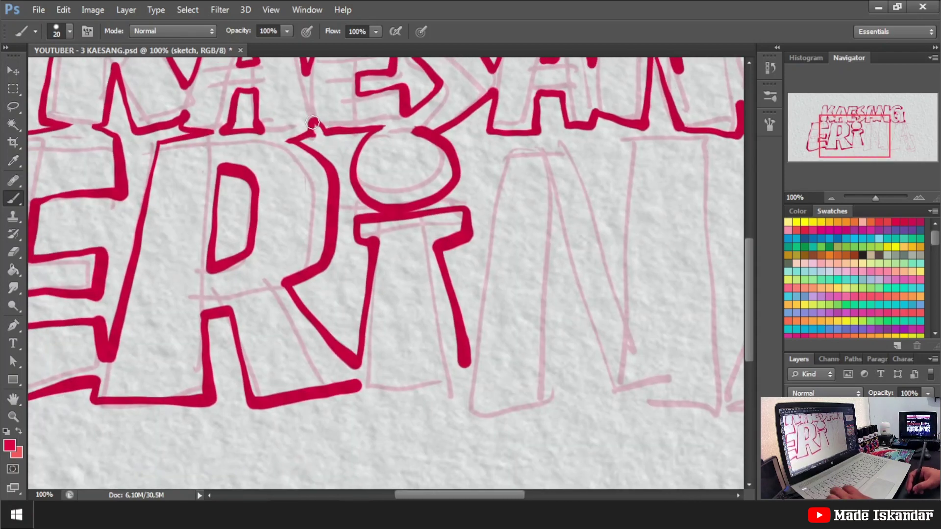
drag(474, 258, 413, 195)
drag(297, 324, 403, 343)
drag(875, 197, 874, 198)
drag(486, 247, 506, 161)
Outline the left side, top edge and diagonals of the N in ERINA, undoing misplaced strokes
drag(408, 314, 435, 159)
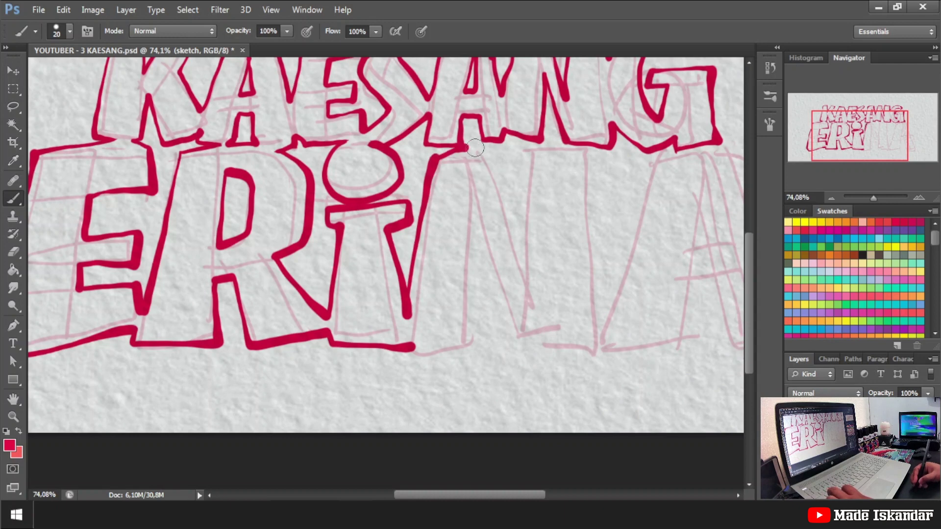
mouse_move(412, 347)
mouse_down()
mouse_move(479, 342)
mouse_move(439, 348)
mouse_move(476, 341)
mouse_move(480, 231)
mouse_up()
key(ctrl+z)
key(ctrl+z)
drag(538, 208, 521, 189)
drag(463, 212, 512, 315)
mouse_move(492, 150)
mouse_down()
mouse_move(475, 186)
mouse_move(503, 277)
mouse_up()
key(ctrl+z)
mouse_move(434, 167)
mouse_down()
mouse_move(468, 208)
mouse_move(540, 159)
mouse_move(579, 332)
mouse_up()
Complete the lower and right edges of the N and outline the upper-left side of the final A
drag(873, 198, 878, 198)
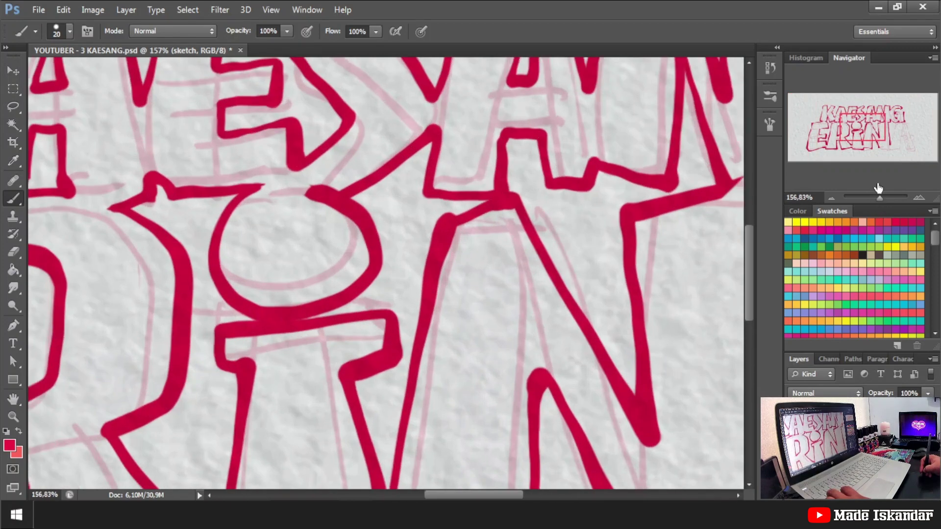
drag(687, 441, 462, 255)
drag(312, 247, 478, 281)
drag(879, 198, 878, 198)
click(889, 128)
mouse_move(515, 147)
mouse_down()
mouse_move(441, 248)
mouse_move(392, 460)
mouse_up()
drag(608, 274, 603, 221)
Draw the inner triangle and the left leg of the final A in ERINA
drag(878, 198, 876, 198)
drag(587, 305, 422, 177)
mouse_move(642, 178)
mouse_down()
mouse_move(622, 269)
mouse_move(659, 260)
mouse_up()
mouse_move(642, 179)
mouse_down()
mouse_move(657, 259)
mouse_move(639, 211)
mouse_up()
mouse_move(651, 241)
mouse_down()
mouse_move(612, 246)
mouse_move(506, 318)
mouse_up()
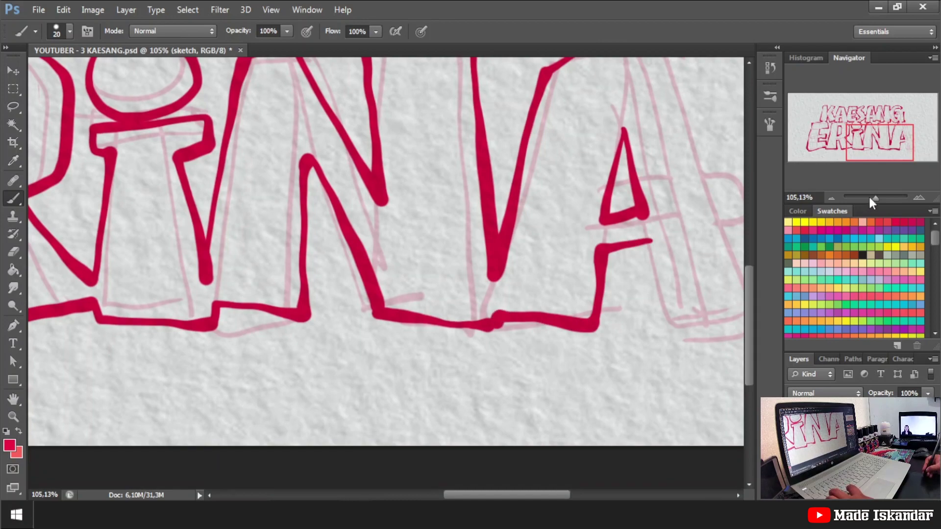
Outline the right slope of the final A with its side notch and the inner edge of its right leg
drag(870, 198, 872, 198)
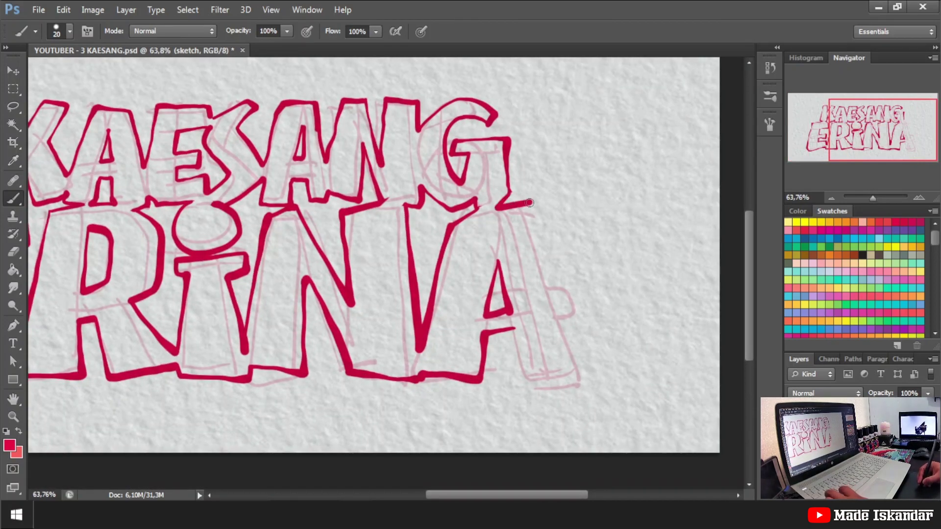
drag(543, 250, 559, 292)
drag(555, 303, 500, 233)
key(ctrl+z)
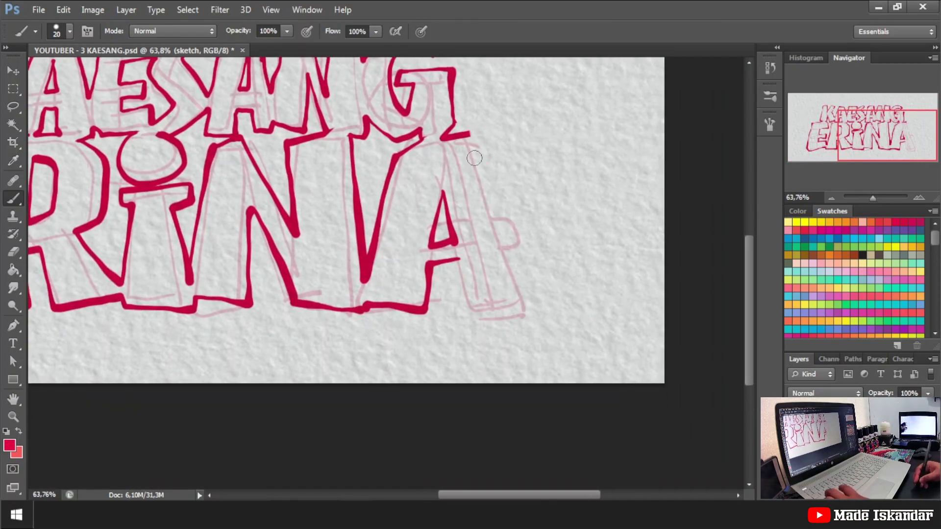
drag(468, 134, 508, 218)
drag(499, 259, 496, 222)
drag(456, 223, 464, 276)
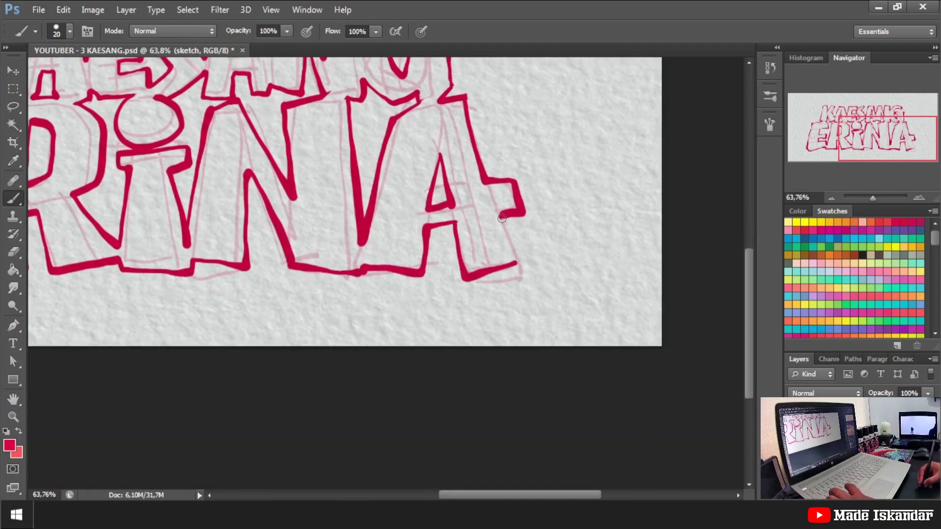
Redraw the foot of the final A and close the outline along its right side
drag(873, 198, 878, 198)
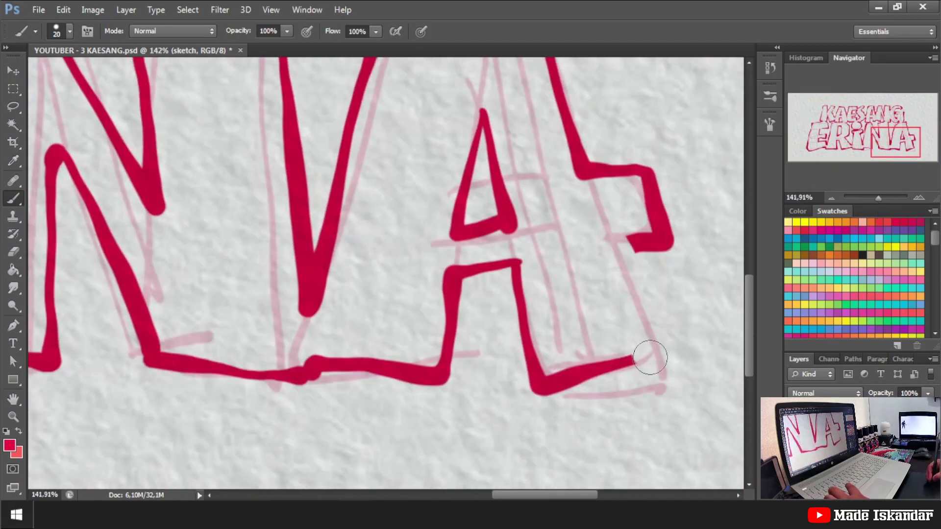
key(ctrl+z)
mouse_move(633, 241)
mouse_down()
mouse_move(542, 383)
mouse_move(581, 337)
mouse_up()
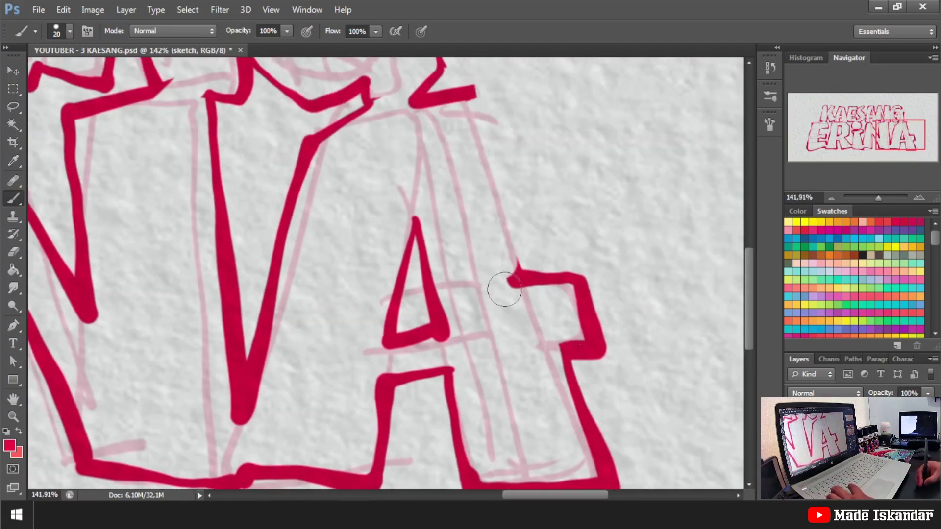
mouse_move(878, 198)
mouse_down()
mouse_move(866, 193)
mouse_move(874, 198)
mouse_up()
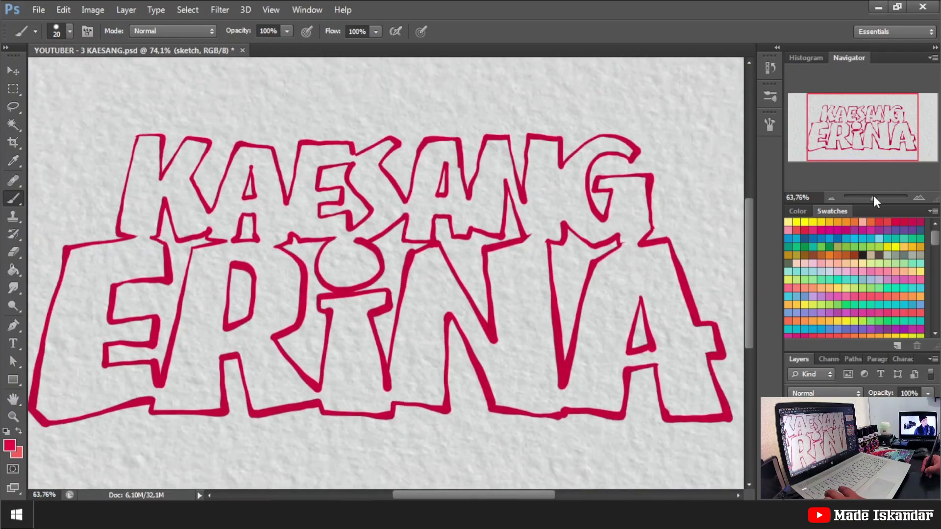
Select the area outside the lettering on the sketch layer with the Magic Wand, adding the first gaps in KAESANG and ERINA
drag(873, 196, 875, 198)
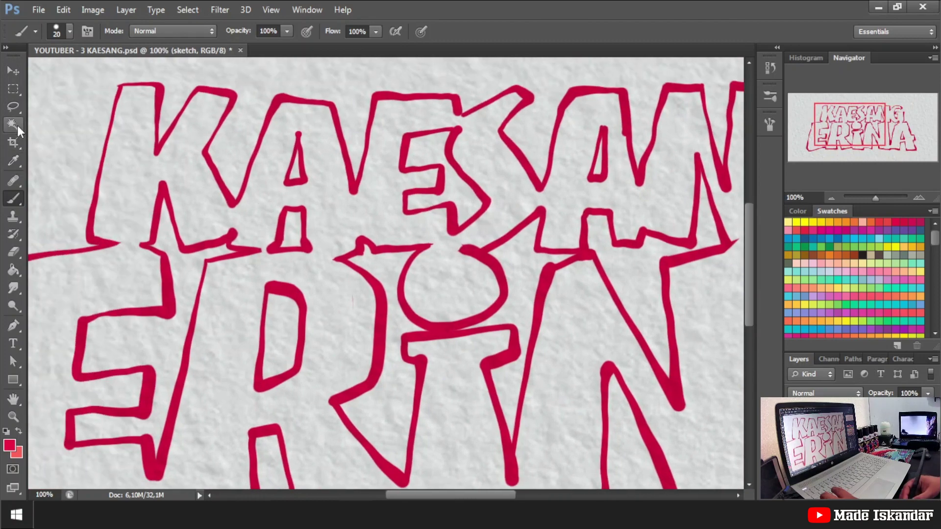
click(14, 124)
shift+click(65, 191)
shift+click(185, 262)
shift+click(295, 169)
shift+click(294, 230)
shift+click(282, 333)
shift+click(395, 269)
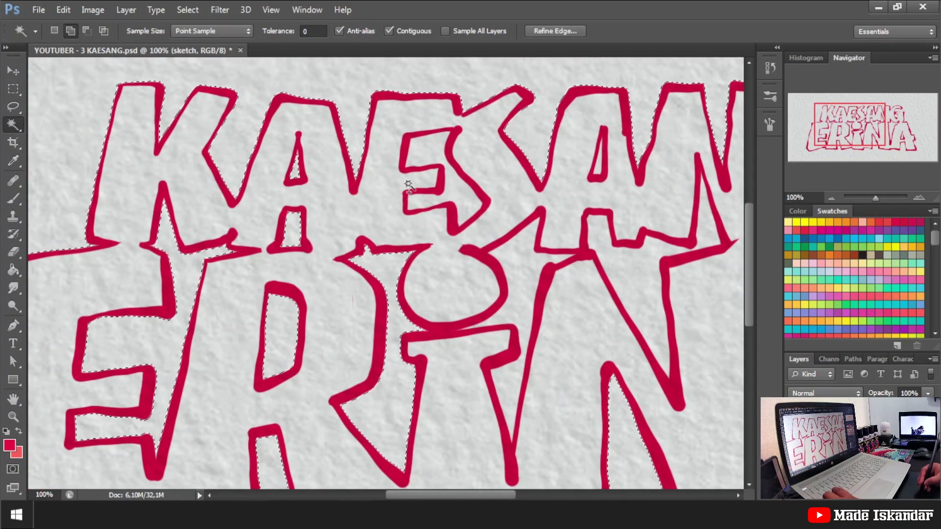
Add the remaining openings and gaps between the letters to the selection and invert it to cover the lettering
shift+click(425, 203)
shift+click(513, 269)
shift+click(602, 234)
drag(608, 244, 526, 226)
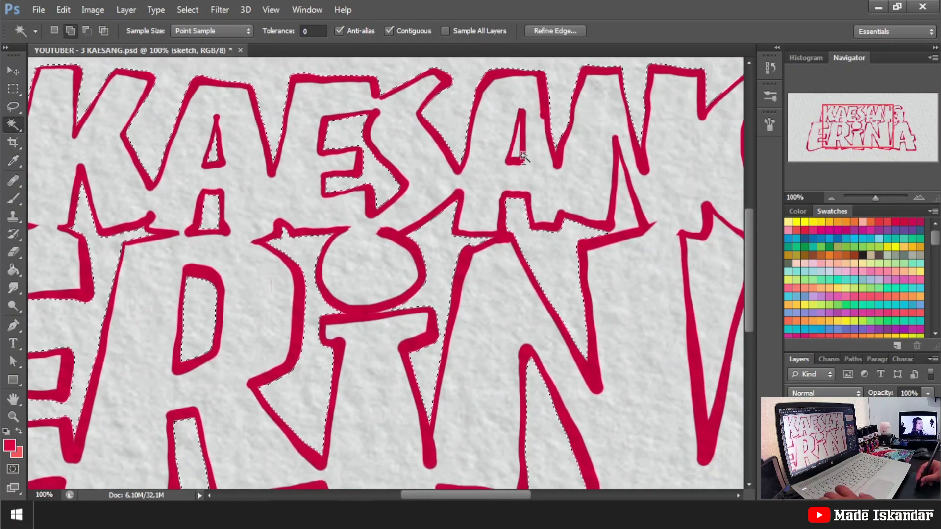
scroll(584, 227, right, 3)
scroll(593, 248, down, 3)
drag(876, 198, 872, 198)
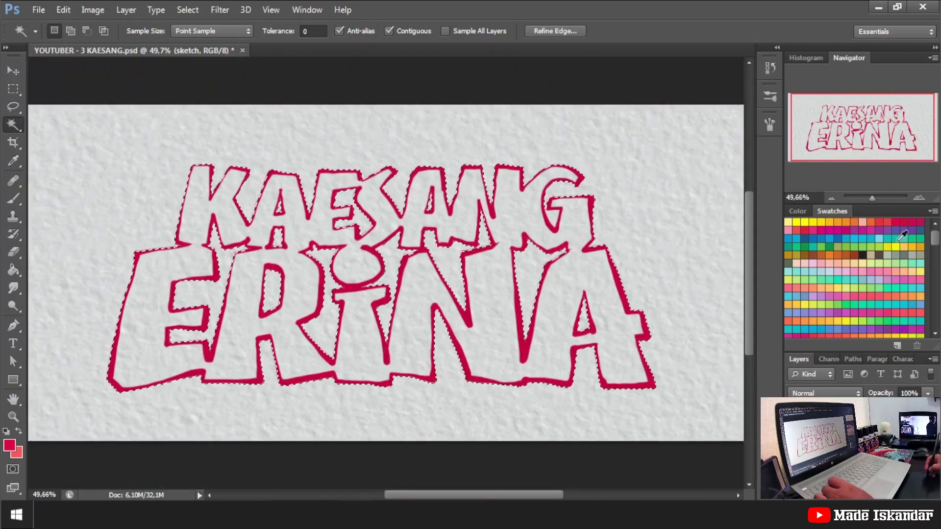
Fill the selected lettering with a medium pink swatch on the color layer and clear the selection
mouse_move(931, 240)
mouse_down()
mouse_move(933, 261)
mouse_move(933, 252)
mouse_up()
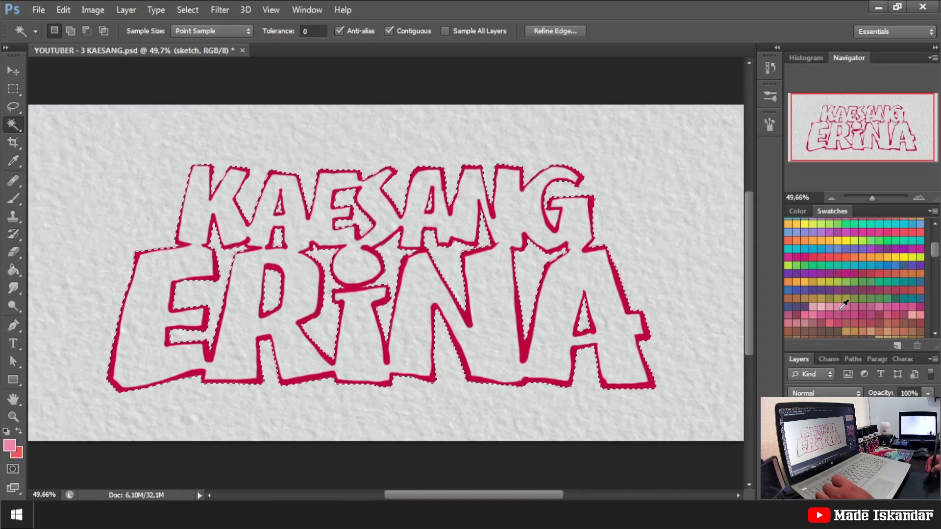
key(g)
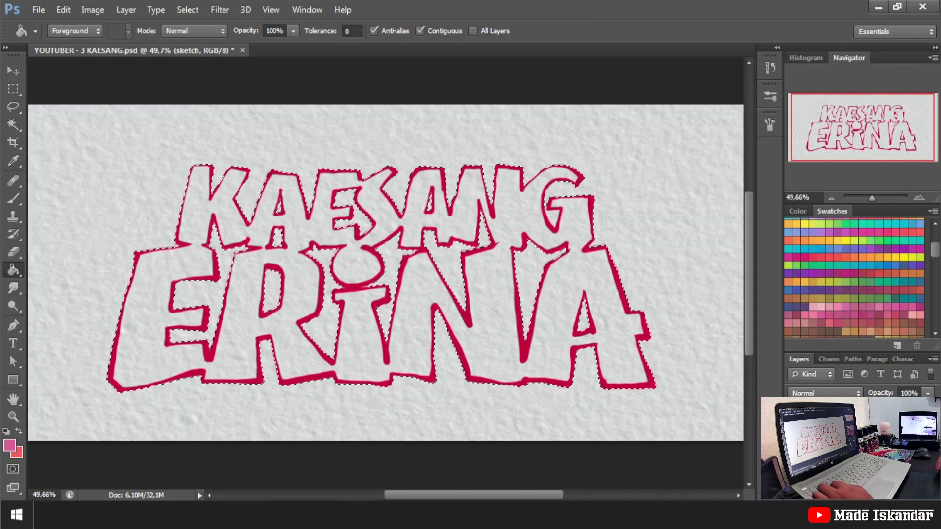
key(alt+])
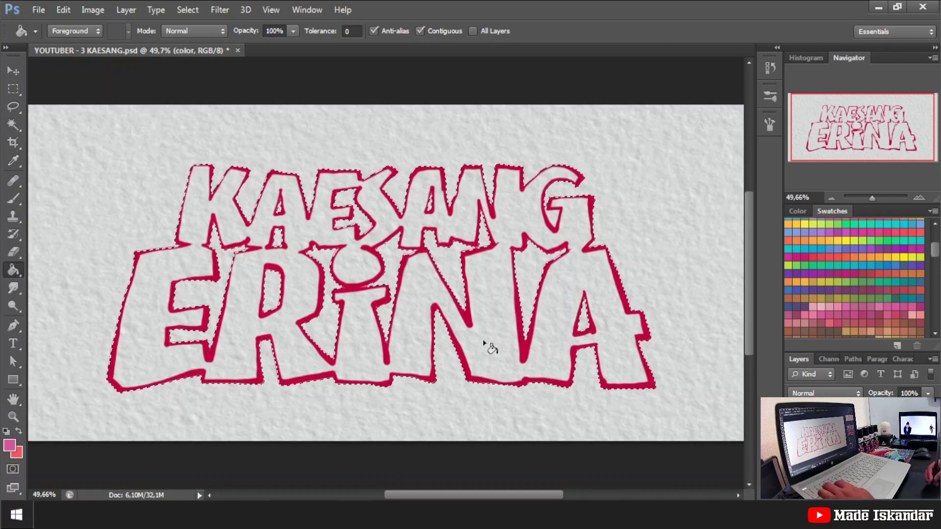
click(448, 315)
click(16, 91)
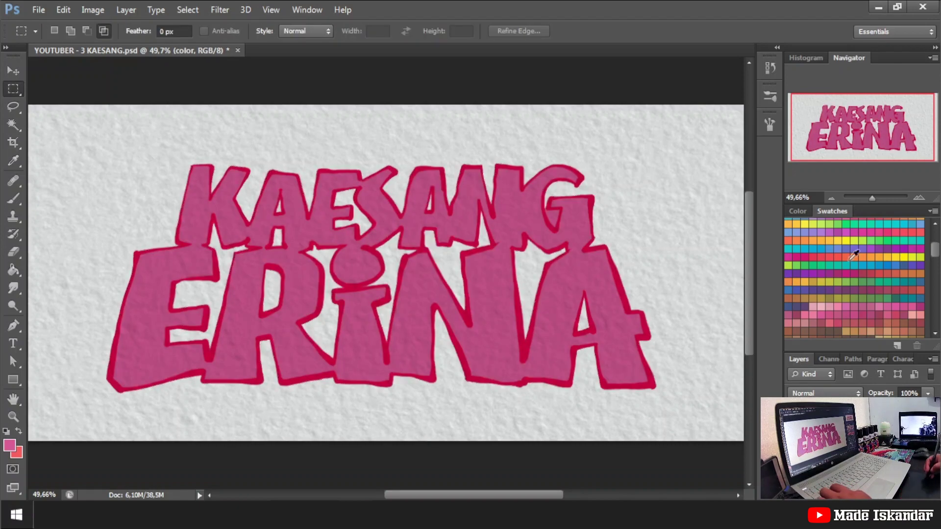
key(ctrl+d)
Duplicate the pink lettering and fill the copy with the darker pink #e22d6f
drag(872, 198, 870, 196)
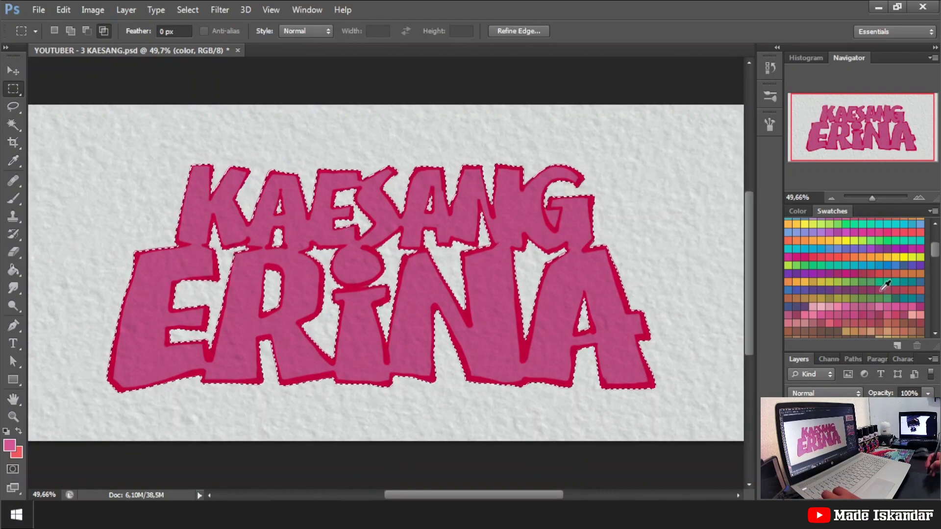
key(ctrl+j)
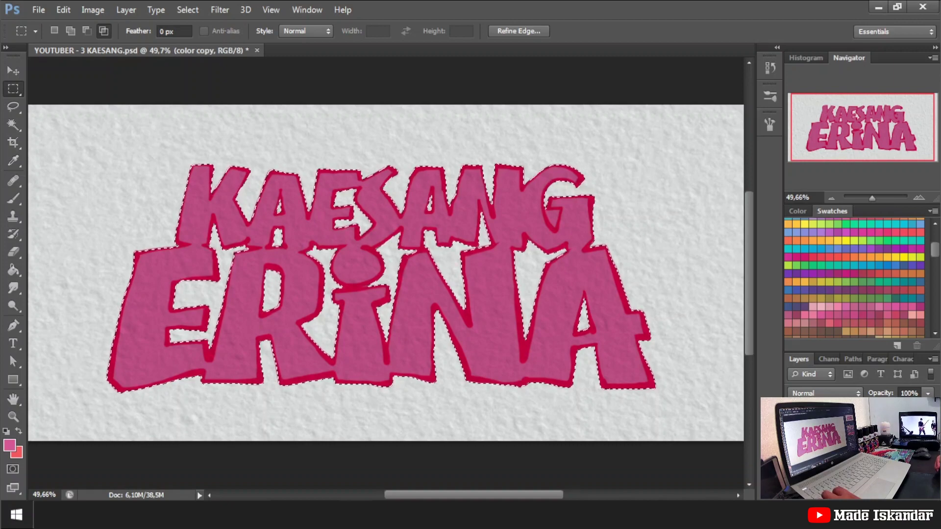
click(9, 445)
click(806, 257)
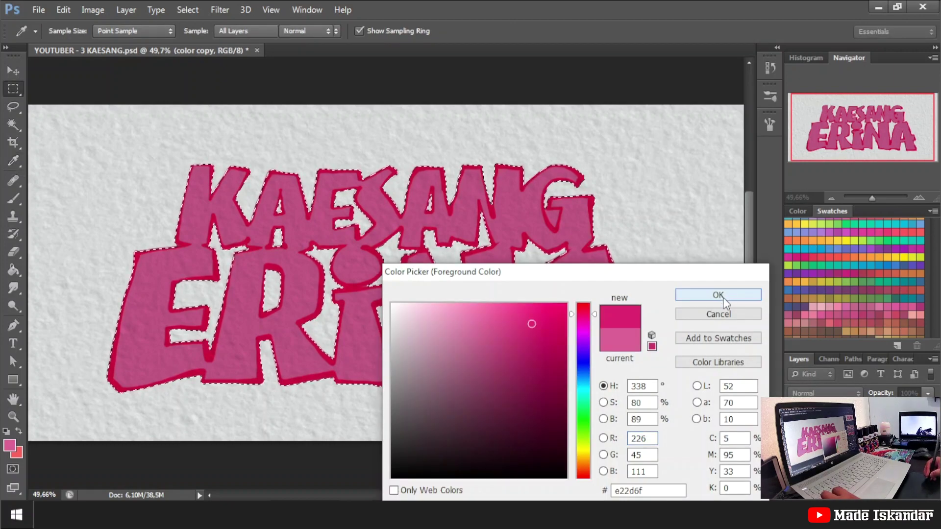
click(722, 297)
click(437, 370)
click(14, 90)
key(ctrl+d)
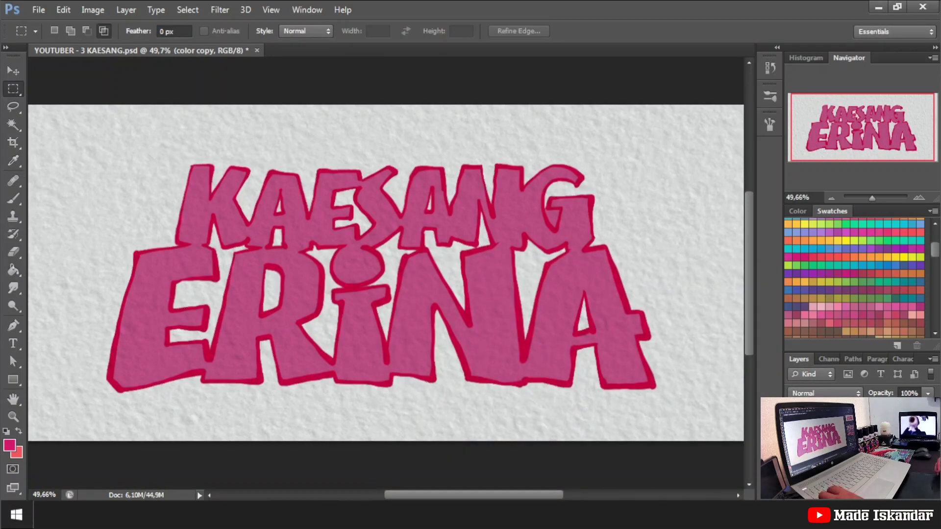
Shift the darker pink copy straight down as a block shadow behind the lettering
key(v)
key(ctrl+t)
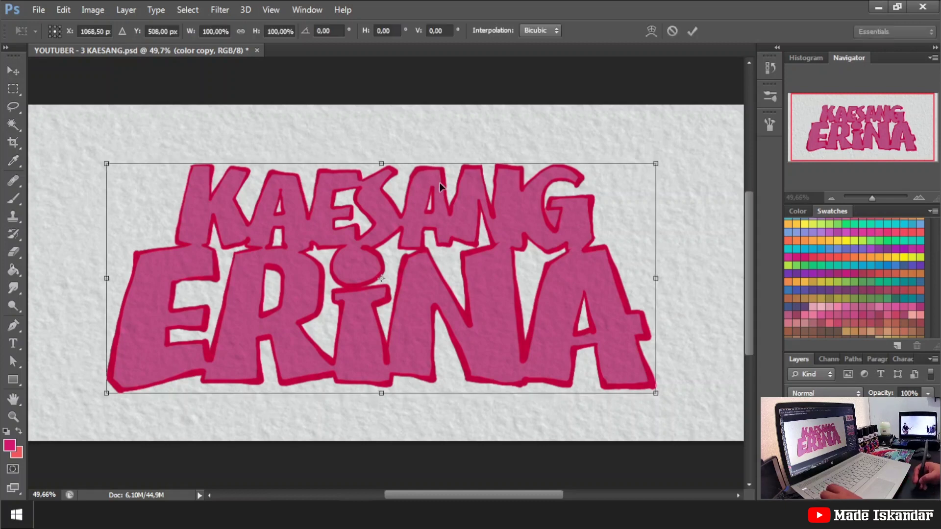
drag(443, 185, 443, 198)
key(Return)
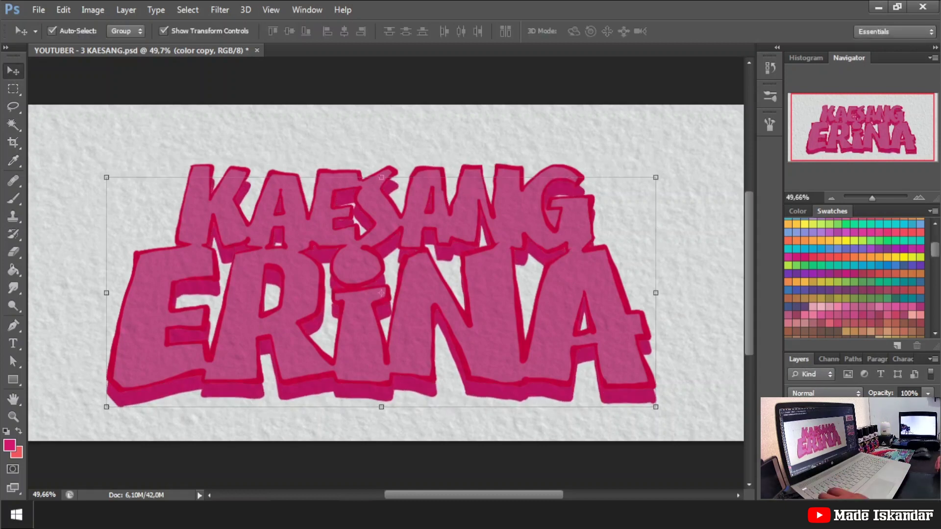
key(ctrl+[)
Add a Color Overlay to the color layer's lettering in yellow-green #ccd51f
double_click(834, 442)
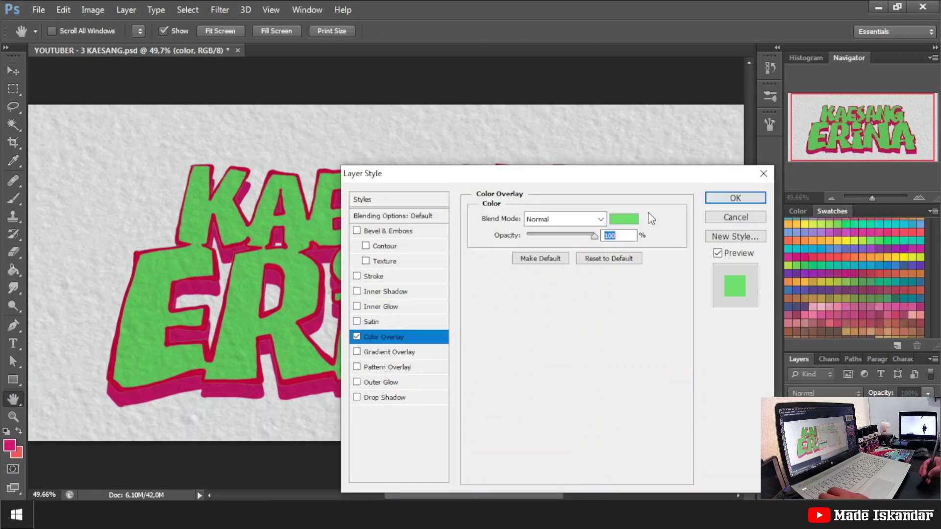
click(624, 219)
click(897, 257)
click(914, 258)
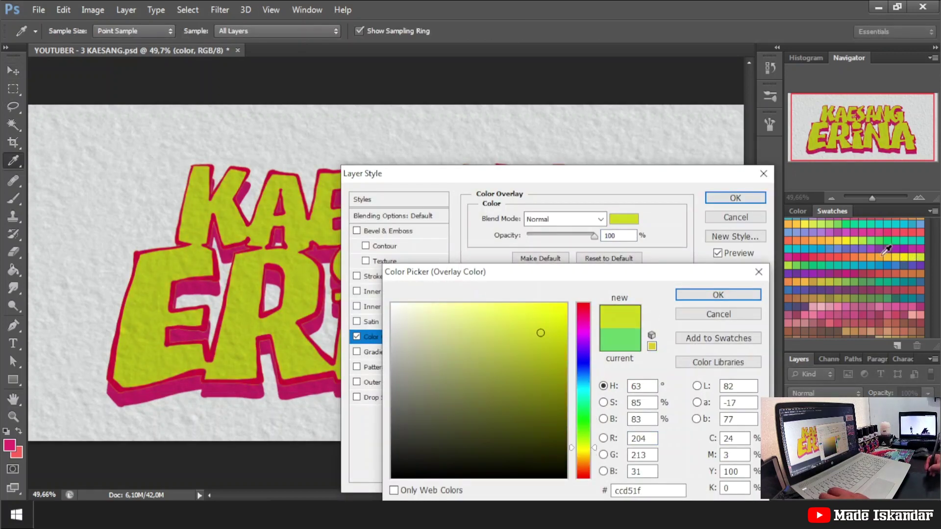
Try salmon #f3ab9c and pale pink #ffdddf as the lettering's overlay colour
click(921, 234)
click(917, 315)
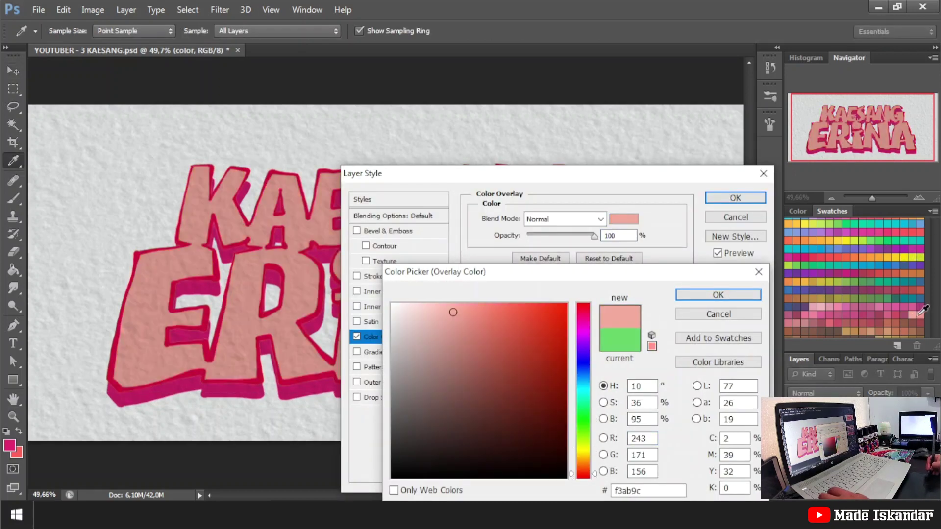
click(914, 315)
click(818, 307)
drag(444, 322, 391, 304)
click(417, 310)
click(415, 304)
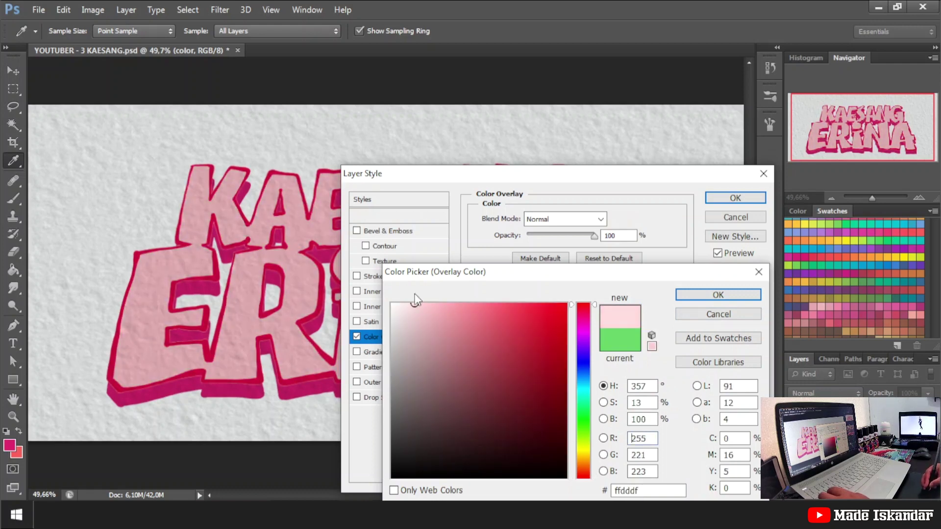
Set the lettering's Color Overlay to yellow #e1dd1e and apply the layer style
click(915, 244)
click(916, 256)
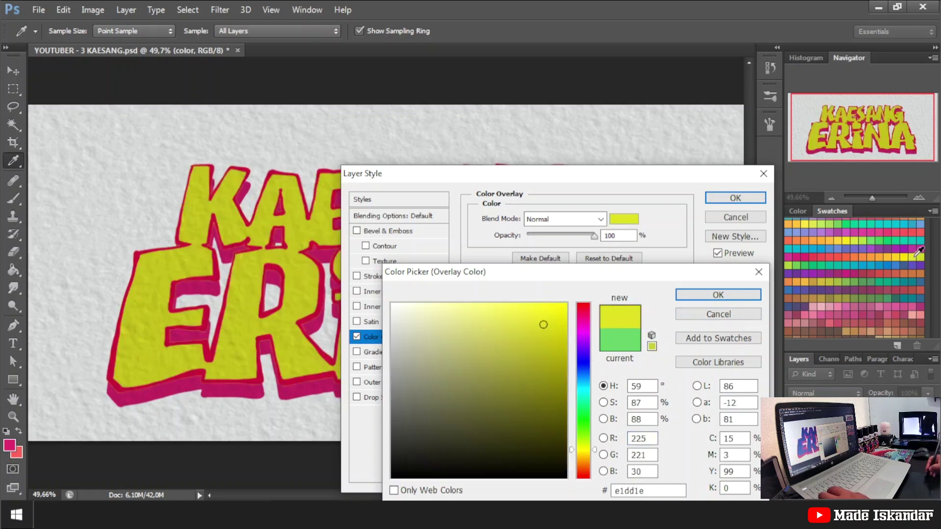
click(718, 294)
click(729, 200)
Select the missed gap inside the G from the sketch layer and clear its fill on the color layer
drag(872, 197, 876, 197)
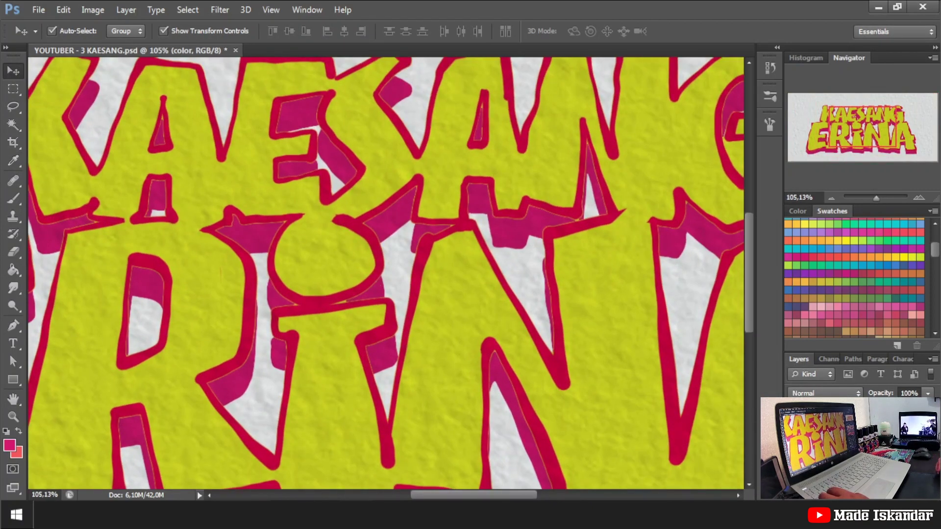
key(alt+bracketleft)
click(13, 128)
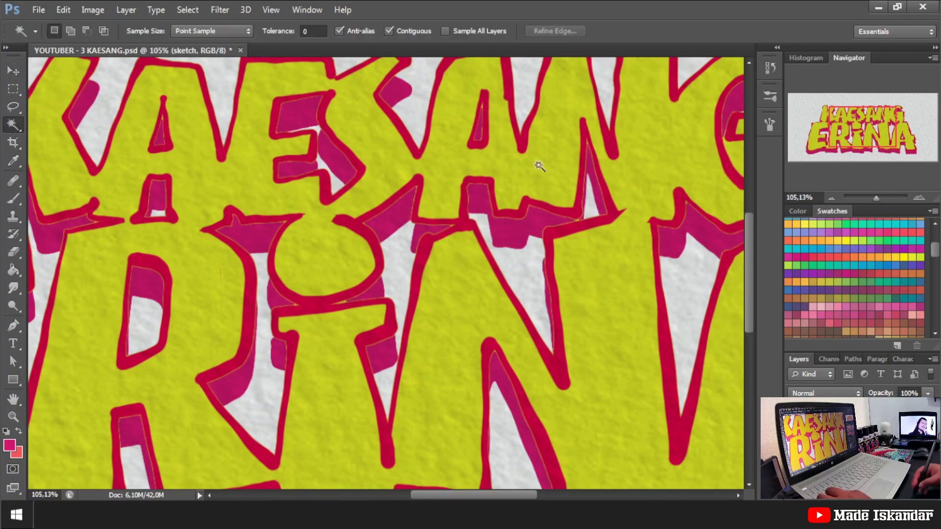
click(738, 160)
key(alt+[)
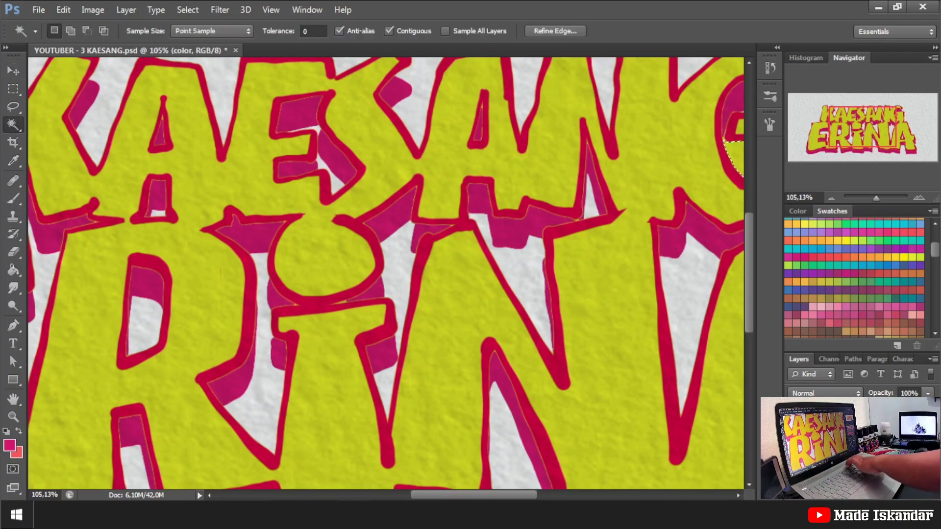
drag(876, 198, 871, 196)
key(m)
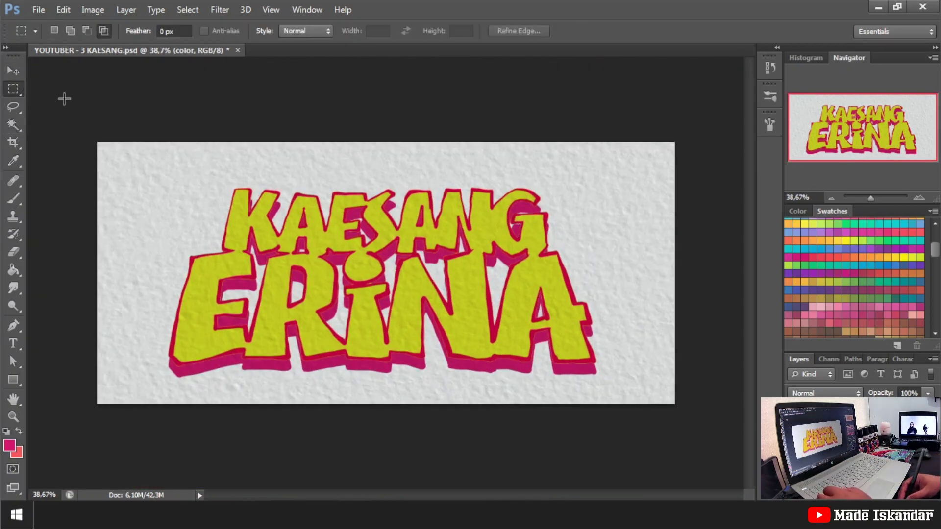
Stretch the color copy shadow layer's height to 100.74%
key(ctrl+j)
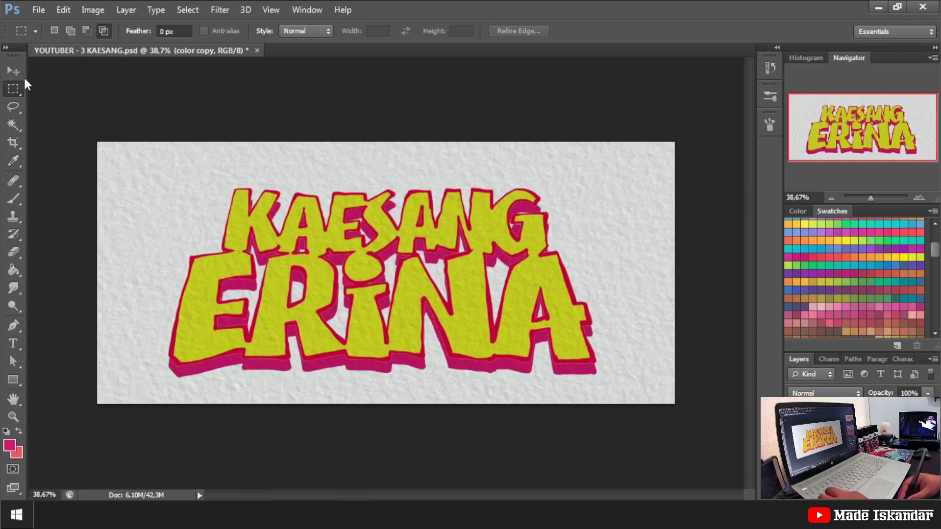
click(13, 71)
drag(384, 198, 385, 195)
drag(385, 196, 385, 197)
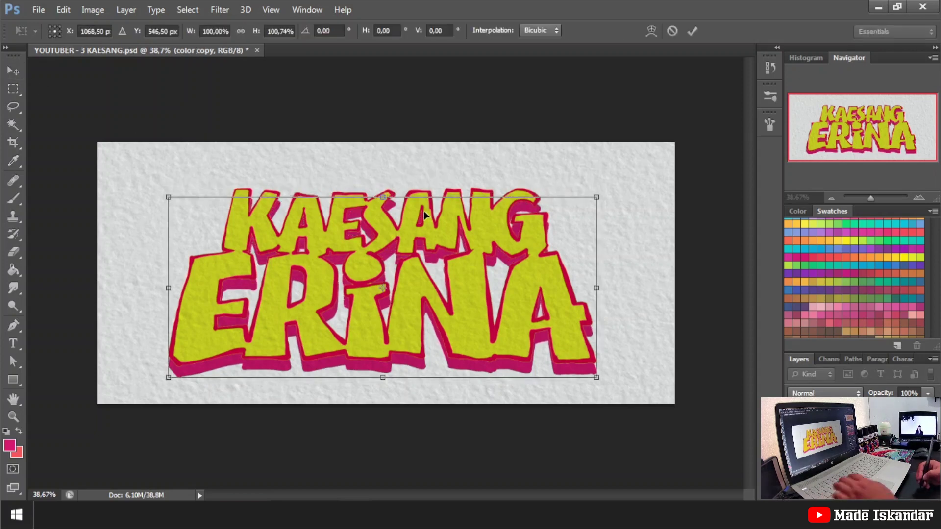
key(Return)
Scale all the lettering layers together to about 104.6%
key(alt+shift+bracketleft)
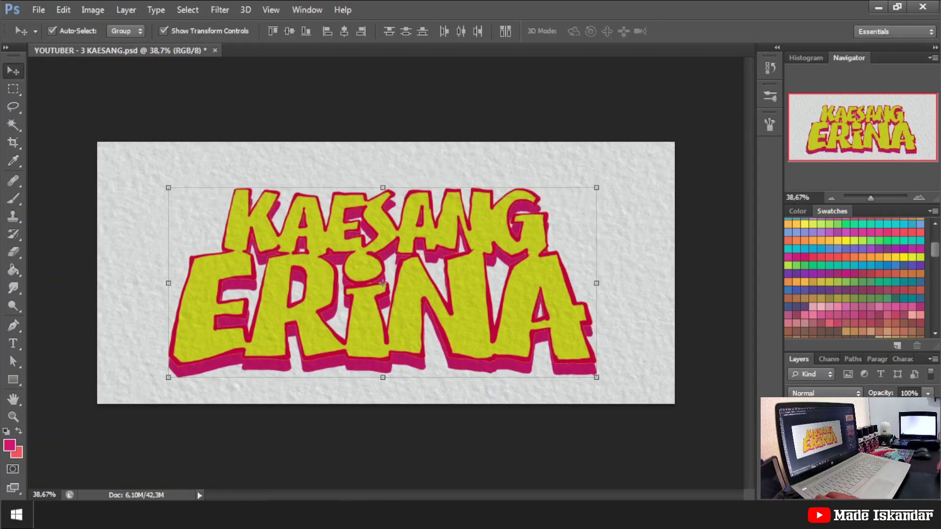
drag(595, 186, 617, 175)
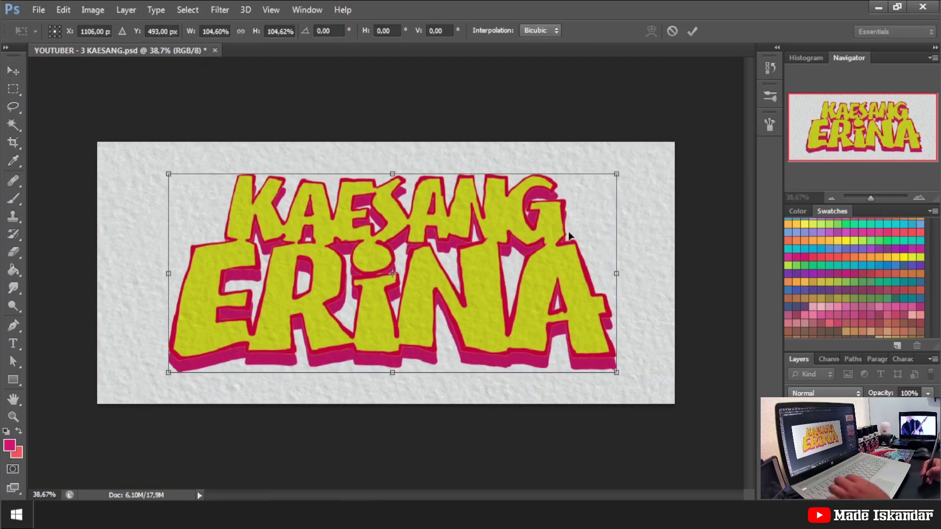
key(Return)
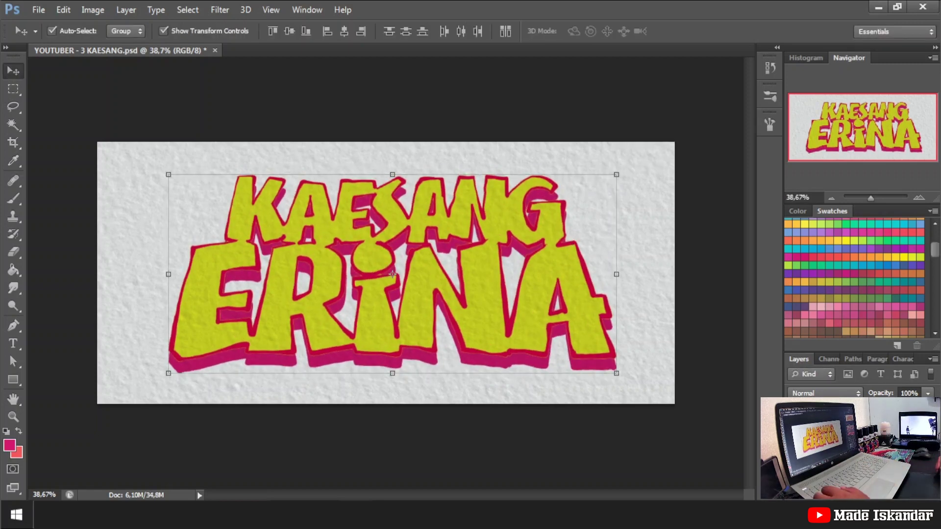
Select the yellow lettering shape from the color layer and make the hilight layer active
key(alt+bracketleft)
click(13, 125)
click(273, 260)
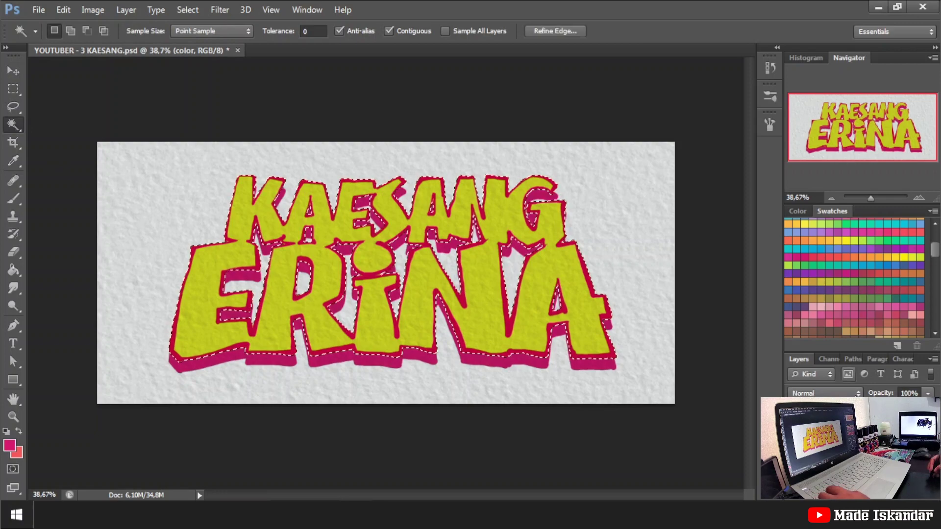
key(alt+bracketright)
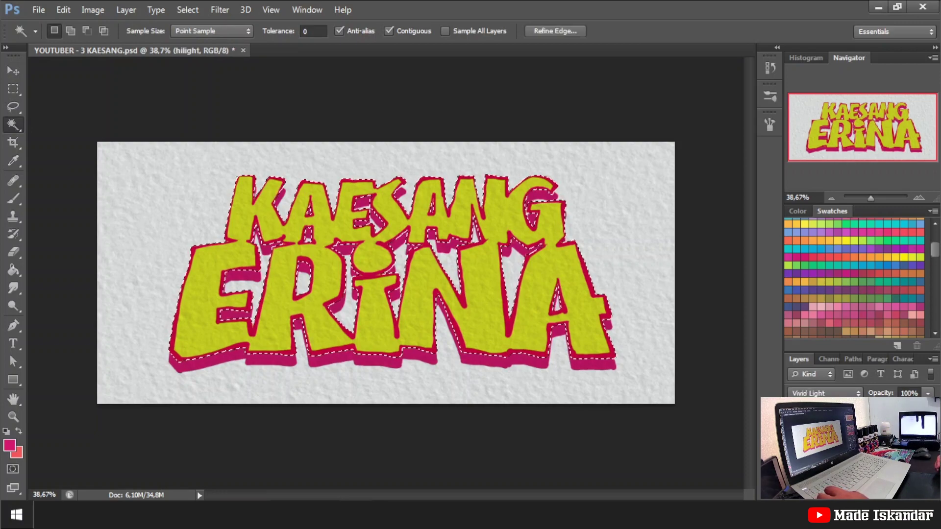
Paint near-white #fff4f8 diagonal streaks and spots across the lettering on the hilight layer with a size 90 brush, and clear the selection
click(14, 444)
click(509, 303)
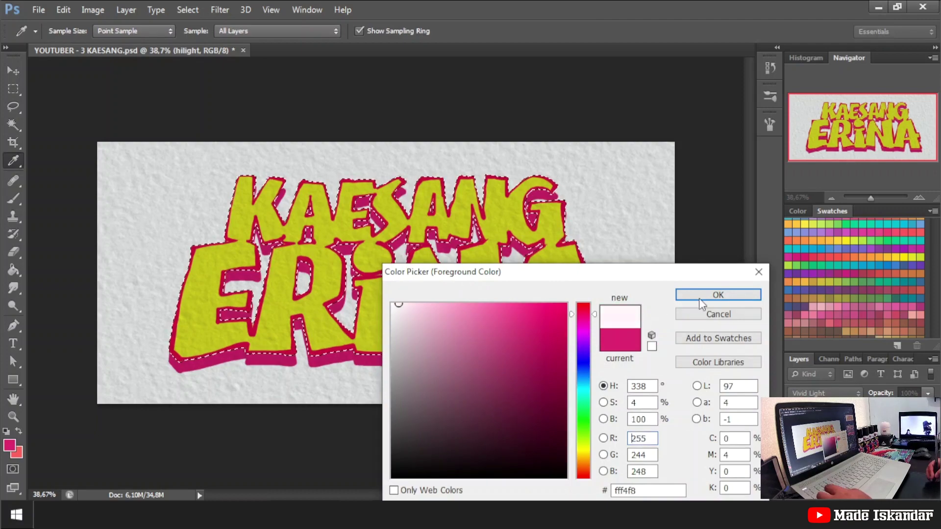
key(Return)
key(b)
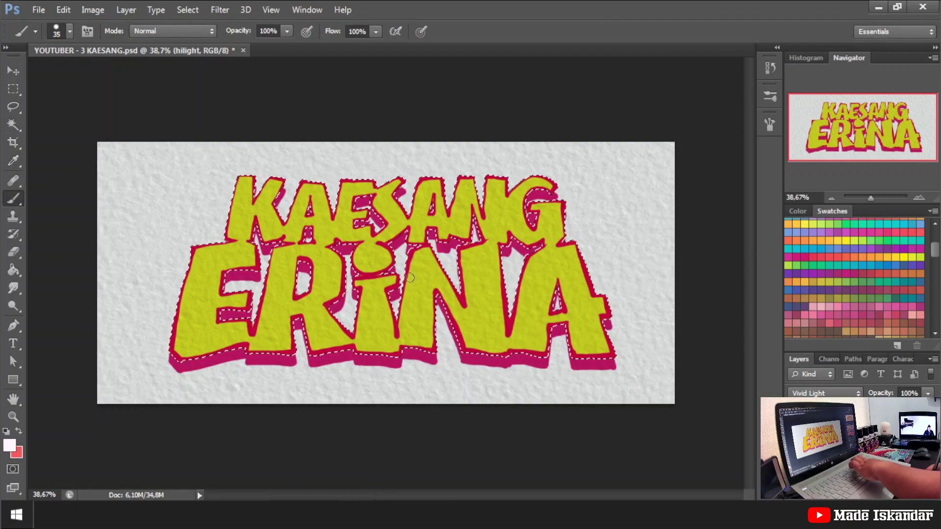
drag(164, 287, 389, 116)
drag(152, 361, 431, 147)
drag(212, 399, 509, 161)
drag(280, 405, 590, 151)
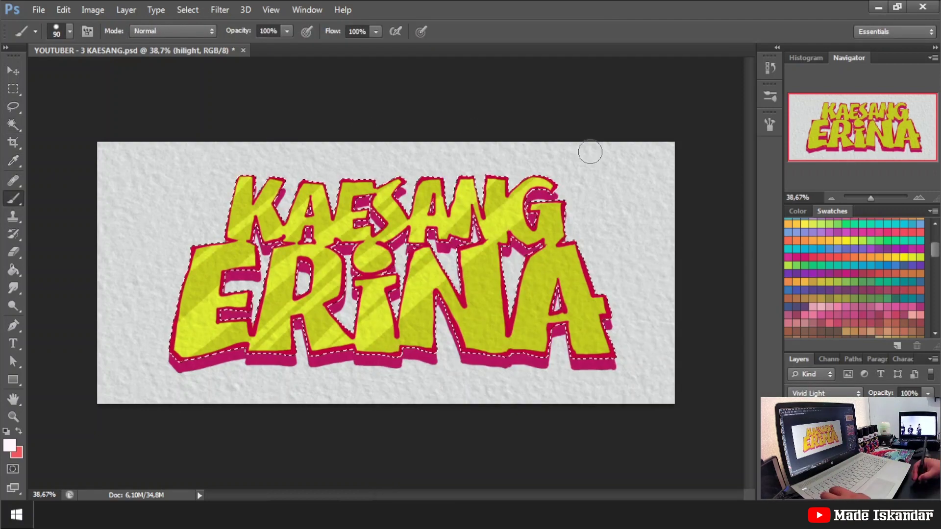
drag(353, 420, 588, 236)
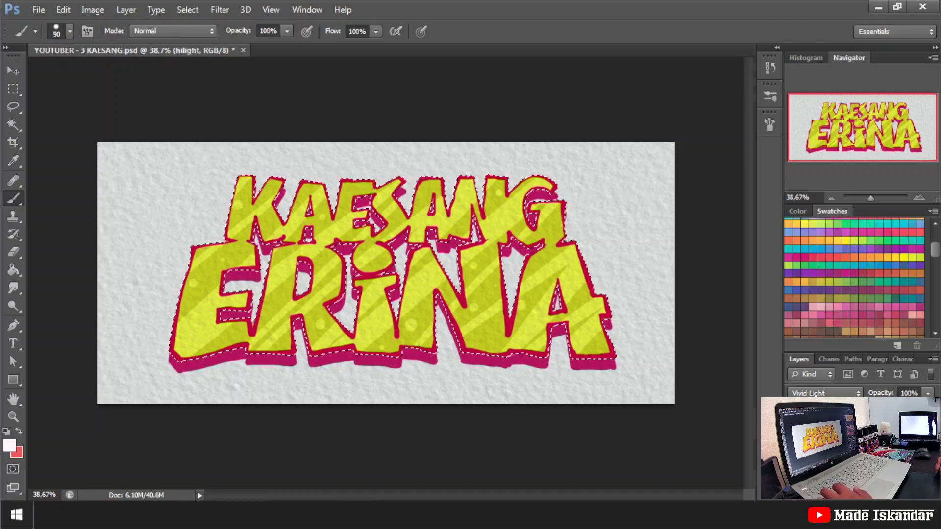
click(14, 89)
key(ctrl+d)
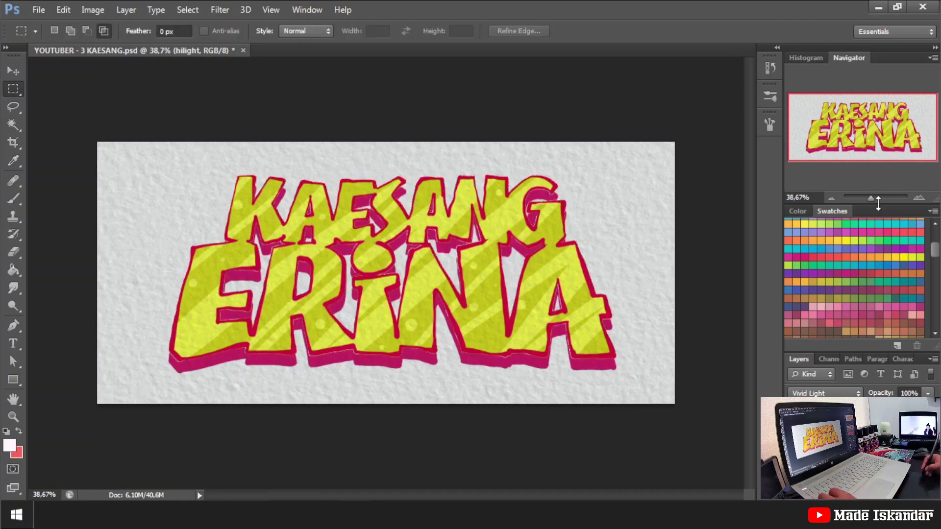
Choose a purple-magenta foreground color and activate the line layer for brush painting
drag(871, 198, 876, 197)
click(10, 446)
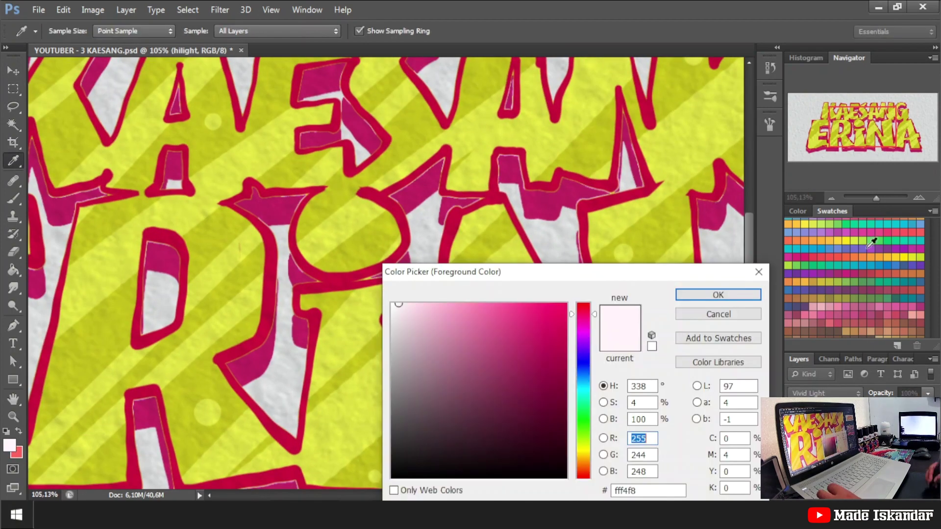
click(919, 249)
key(Return)
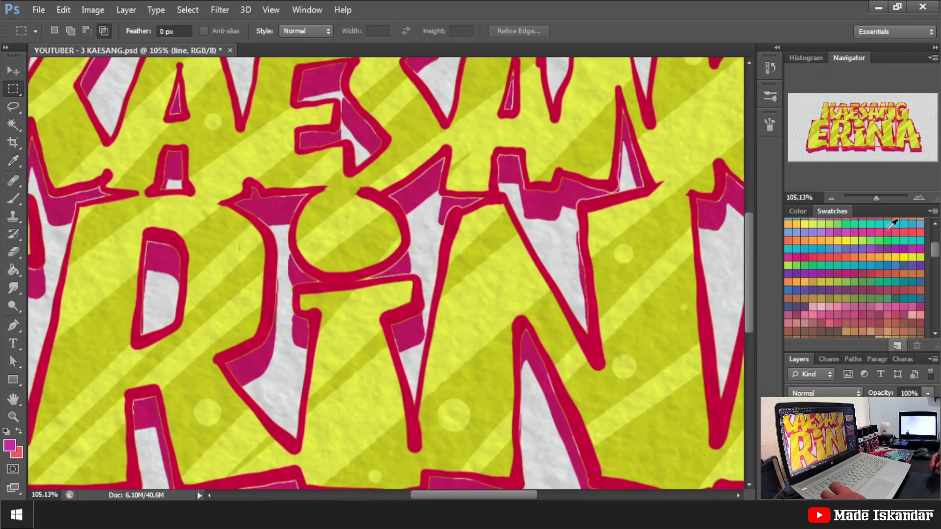
drag(876, 198, 876, 200)
drag(862, 127, 828, 114)
key(b)
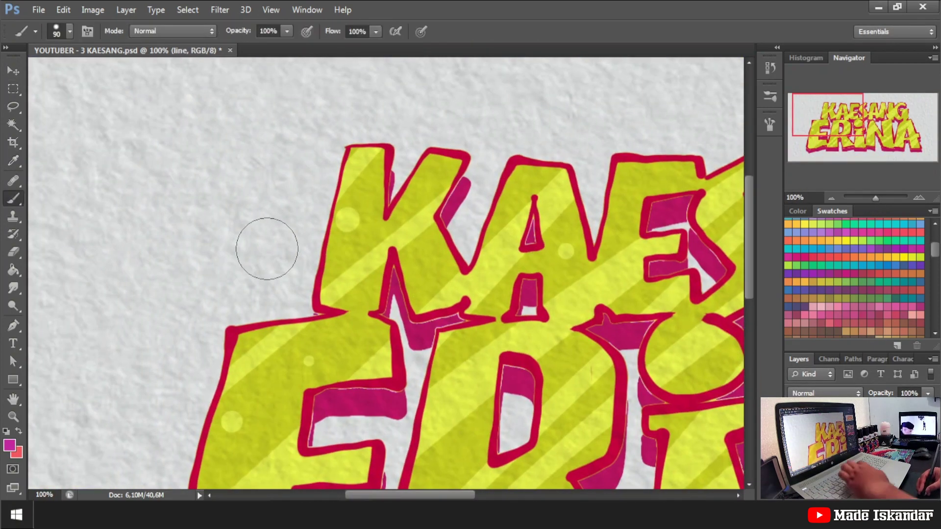
Reduce the brush size to 30 and paint a small magenta outlined heart on the wall beside the K
key(bracketleft)
key(bracketleft)
key(bracketleft)
key(bracketleft)
key(bracketleft)
key(bracketleft)
key(bracketleft)
key(bracketleft)
mouse_move(239, 255)
mouse_down()
mouse_move(260, 246)
mouse_move(254, 265)
mouse_up()
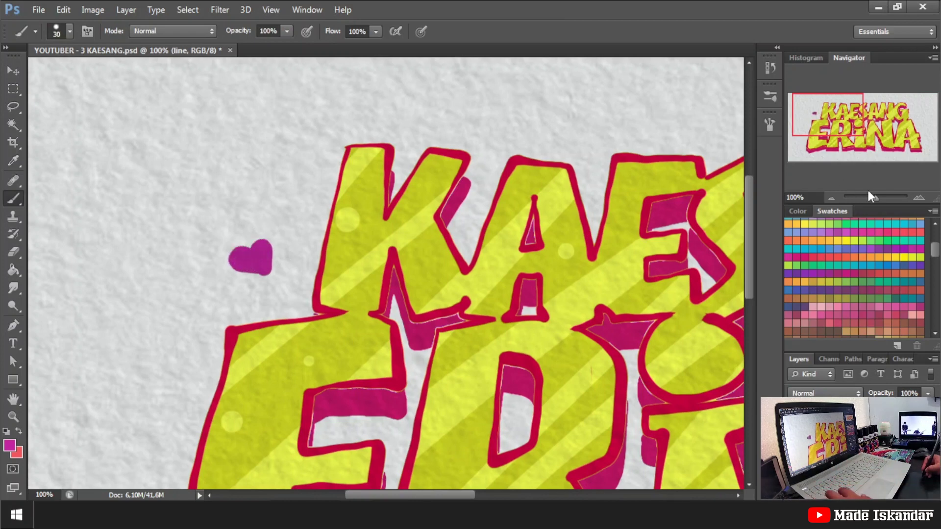
key(ctrl+z)
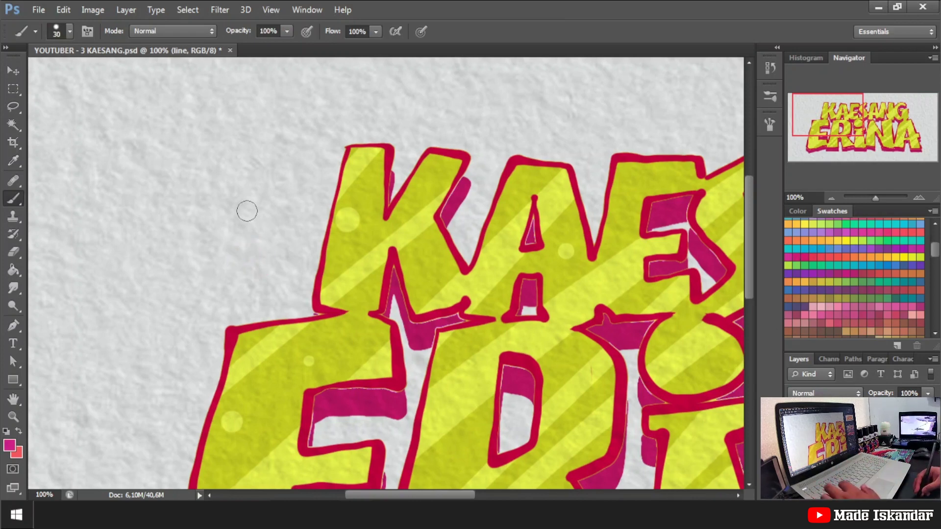
mouse_move(245, 227)
mouse_down()
mouse_move(233, 232)
mouse_move(249, 233)
mouse_up()
Paint two small magenta hearts on the wall beside the G of KAESANG
key(ctrl+0)
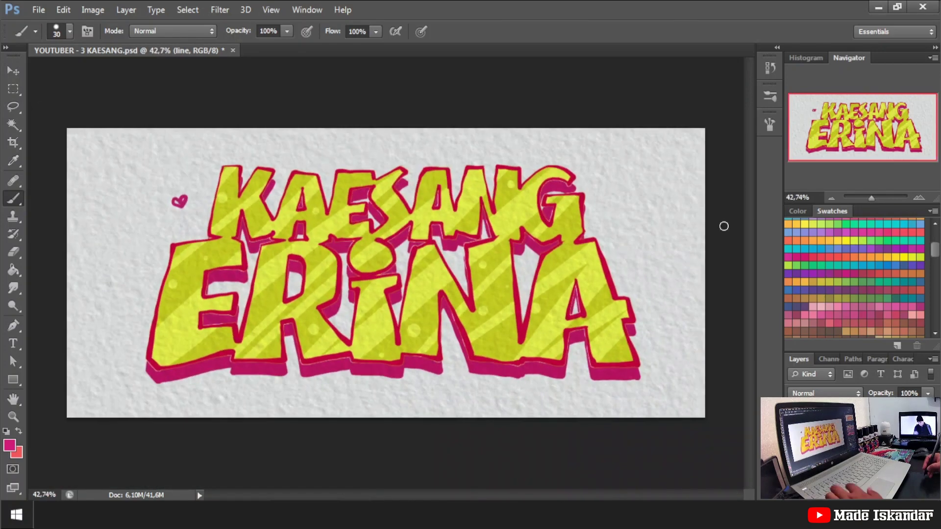
drag(612, 225, 619, 228)
drag(601, 186, 600, 181)
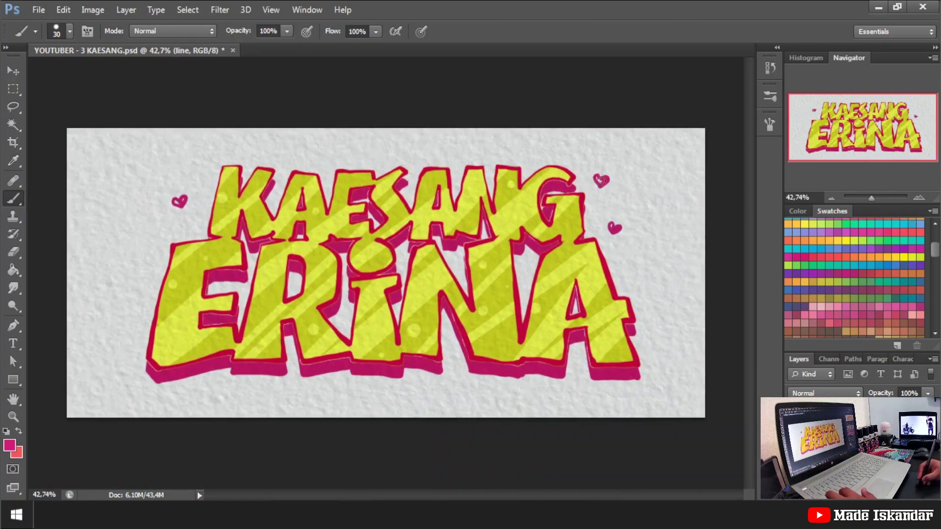
Paint a magenta heart and scattered dots on the wall to the right of ERINA's final A
click(876, 198)
drag(874, 133, 913, 143)
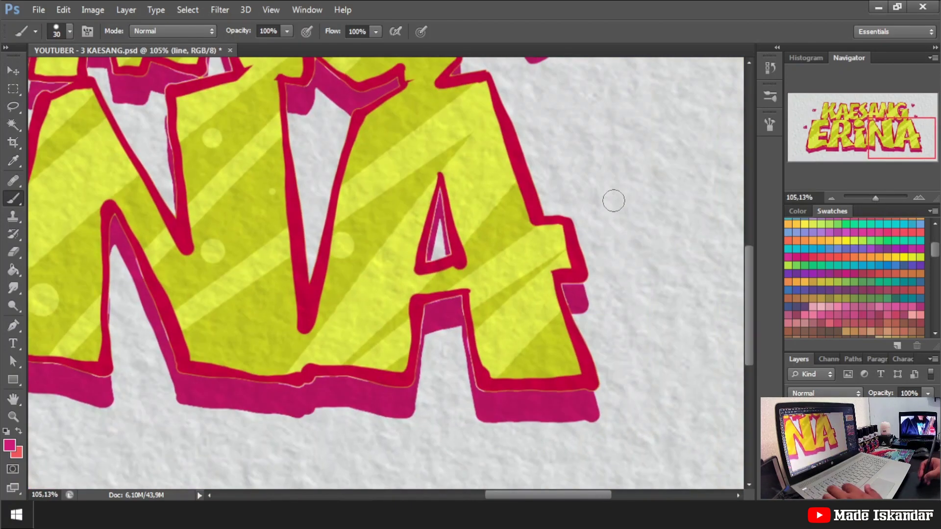
drag(606, 190, 616, 197)
drag(585, 152, 596, 279)
click(583, 264)
click(606, 134)
click(655, 220)
Add two magenta hearts and several small dots on the wall to the left of the lettering
drag(876, 198, 870, 198)
drag(264, 222, 510, 276)
mouse_move(199, 252)
mouse_down()
mouse_move(193, 261)
mouse_move(197, 254)
mouse_up()
click(184, 231)
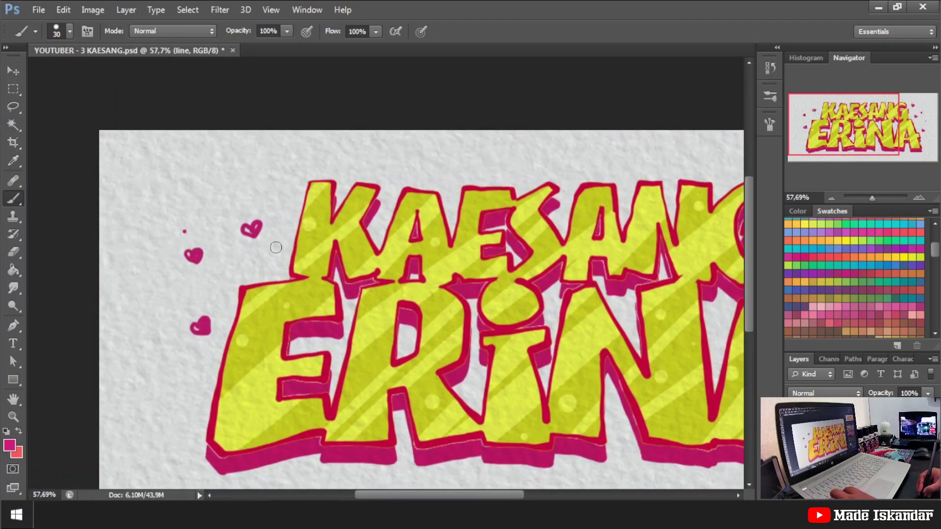
click(276, 248)
click(227, 277)
Paint a small magenta heart and scattered dots on the wall above KAESANG
mouse_move(476, 182)
mouse_down()
mouse_move(393, 211)
mouse_move(439, 204)
mouse_up()
click(470, 195)
click(372, 204)
click(537, 186)
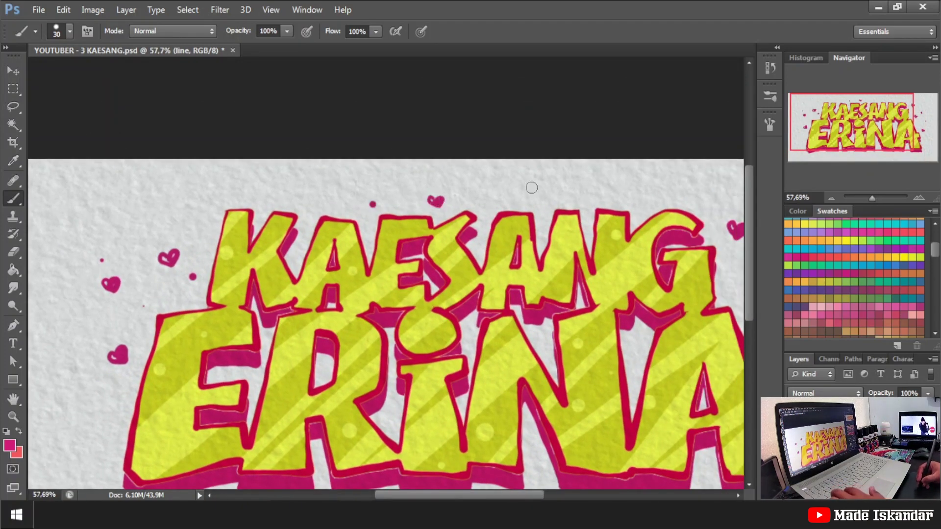
Paint a row of magenta dots and a small heart on the wall beneath ERINA
drag(373, 436, 413, 227)
click(389, 310)
click(576, 296)
click(614, 313)
click(304, 311)
click(678, 320)
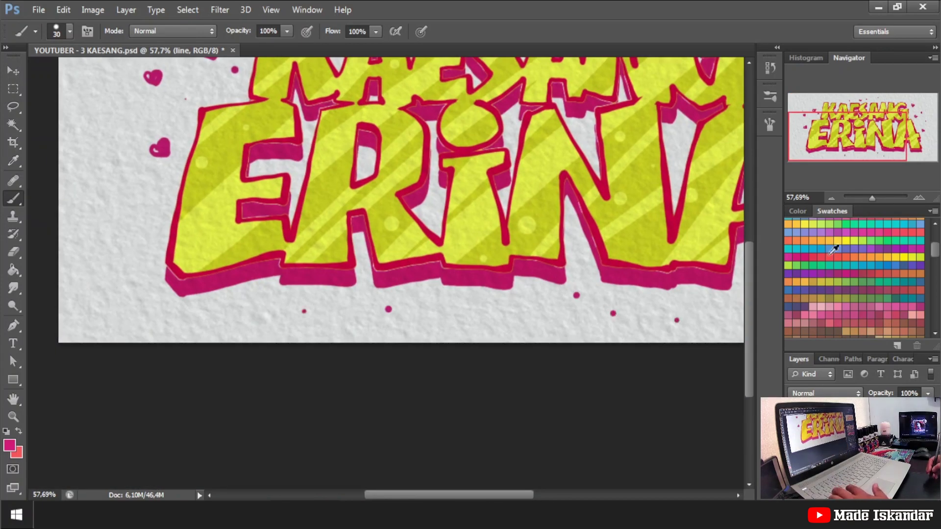
drag(867, 198, 874, 198)
drag(658, 416, 549, 307)
drag(874, 198, 874, 198)
mouse_move(404, 329)
mouse_down()
mouse_move(470, 267)
mouse_move(472, 202)
mouse_up()
drag(495, 338, 506, 354)
Make the tahun layer active and choose a crimson foreground color for the signature beside the final A
drag(867, 197, 880, 198)
click(909, 134)
drag(908, 133, 912, 137)
click(858, 442)
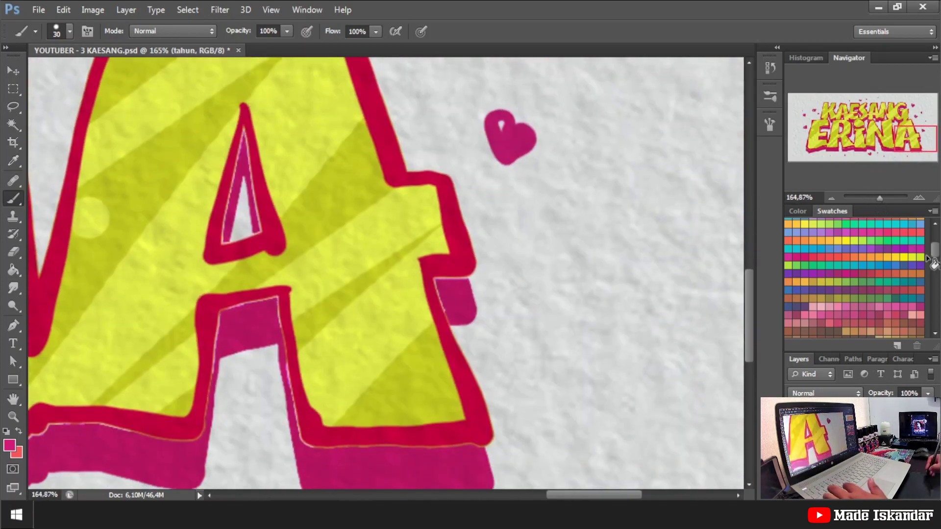
drag(935, 253, 935, 238)
click(896, 222)
drag(908, 150, 907, 151)
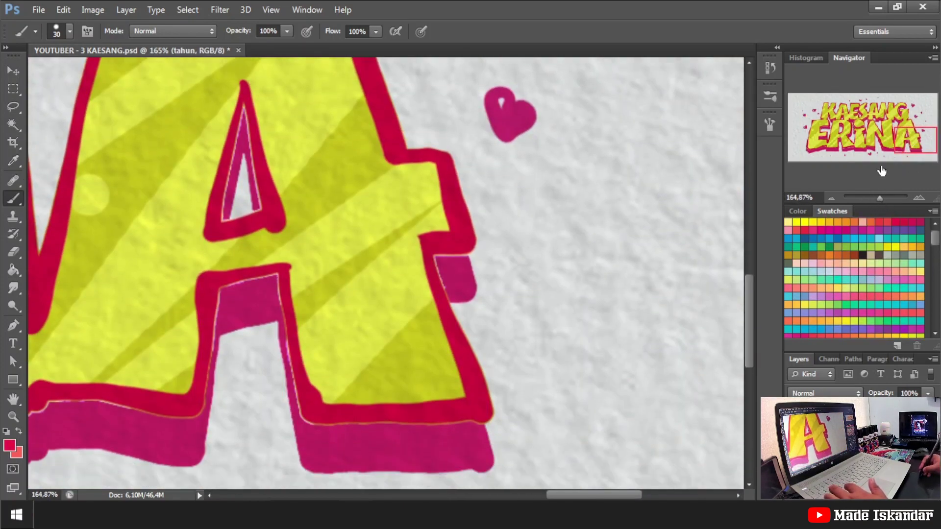
Handwrite the artist's name and 2022 in crimson beside the final A, using a smaller brush
key([)
key([)
key([)
drag(512, 326, 455, 266)
mouse_move(455, 258)
mouse_down()
mouse_move(459, 231)
mouse_move(478, 255)
mouse_up()
drag(494, 238, 499, 253)
mouse_move(509, 237)
mouse_down()
mouse_move(511, 250)
mouse_move(519, 217)
mouse_up()
drag(523, 244, 534, 257)
mouse_move(432, 256)
mouse_down()
mouse_move(457, 287)
mouse_move(549, 256)
mouse_move(571, 296)
mouse_up()
mouse_move(451, 319)
mouse_down()
mouse_move(468, 299)
mouse_move(542, 316)
mouse_up()
drag(539, 202, 529, 216)
Scale the handwritten signature down slightly and place it closer to the final A
click(13, 89)
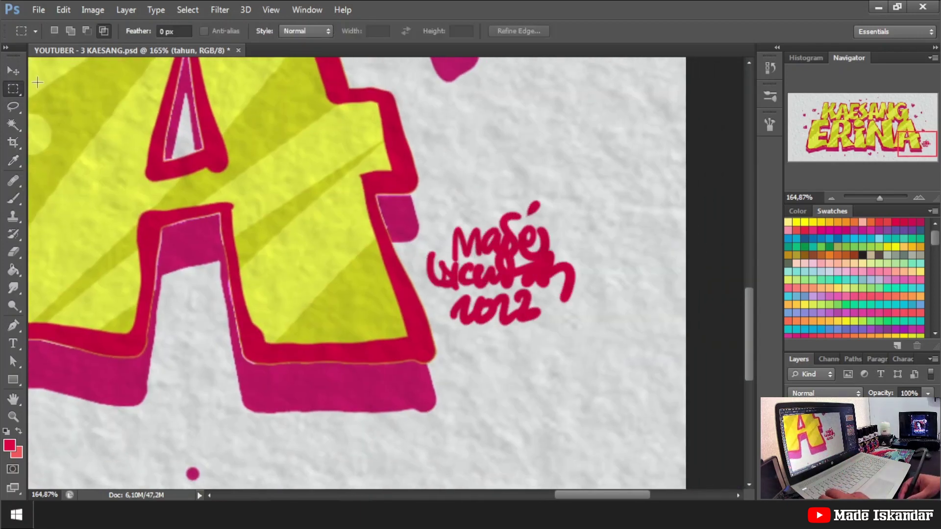
click(13, 71)
mouse_move(576, 198)
mouse_down()
mouse_move(557, 216)
mouse_move(542, 263)
mouse_move(492, 239)
mouse_up()
key(Return)
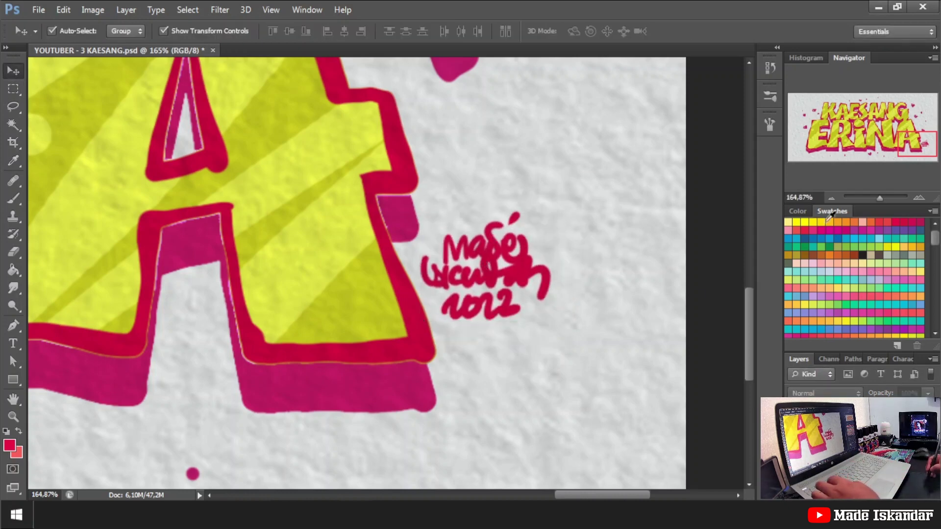
key(ctrl+0)
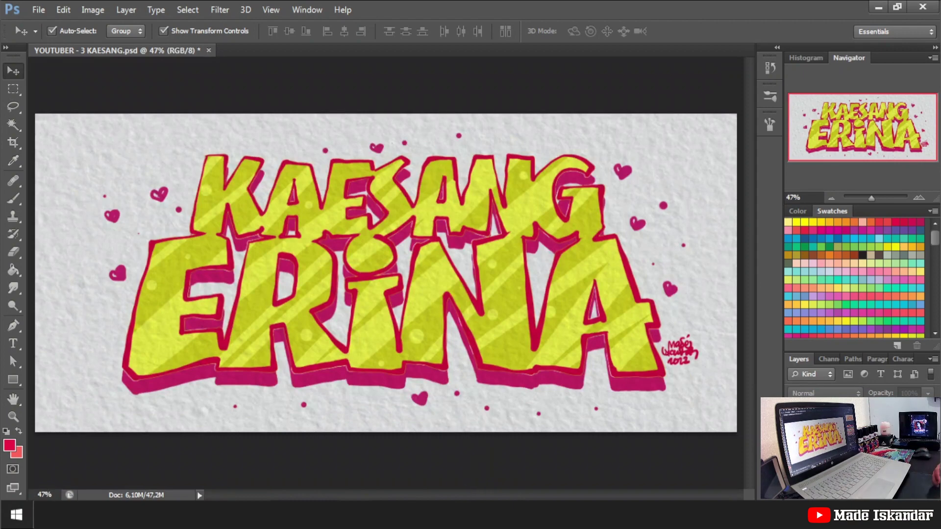